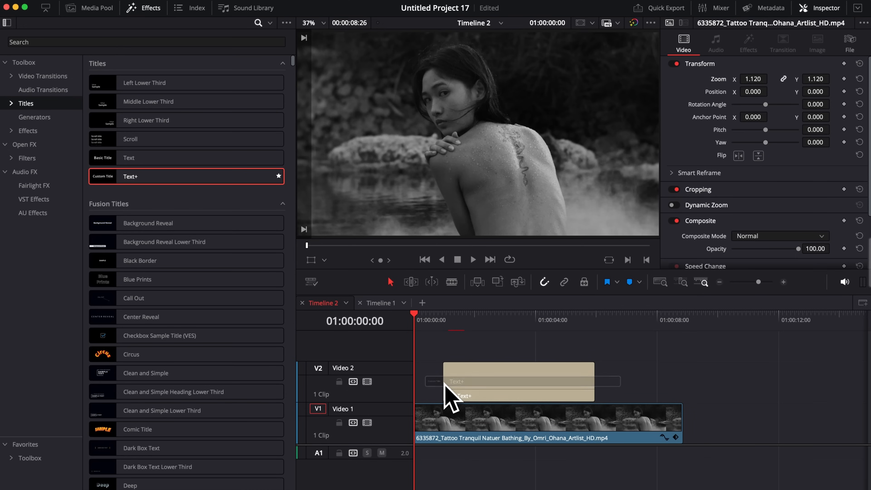
Add a Text+ title on Video 2, extend it to the end of the footage and start it at 01:00:01:00.
left_click_drag(515, 401, 489, 387)
left_click_drag(562, 380, 681, 382)
left_click_drag(416, 379, 447, 388)
left_click_drag(427, 324, 460, 324)
left_click(475, 387)
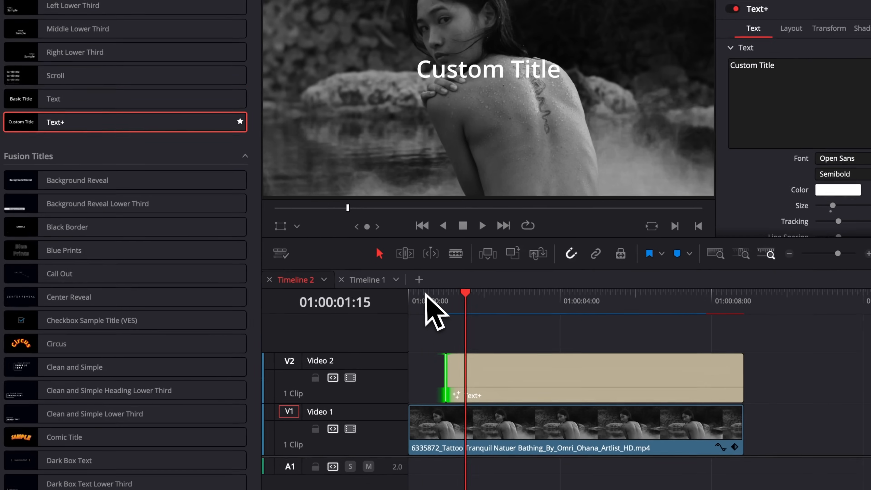
Play back the timeline from before the title and from its start at 01:00:01:00 to check its entrance.
left_click(428, 323)
key("space")
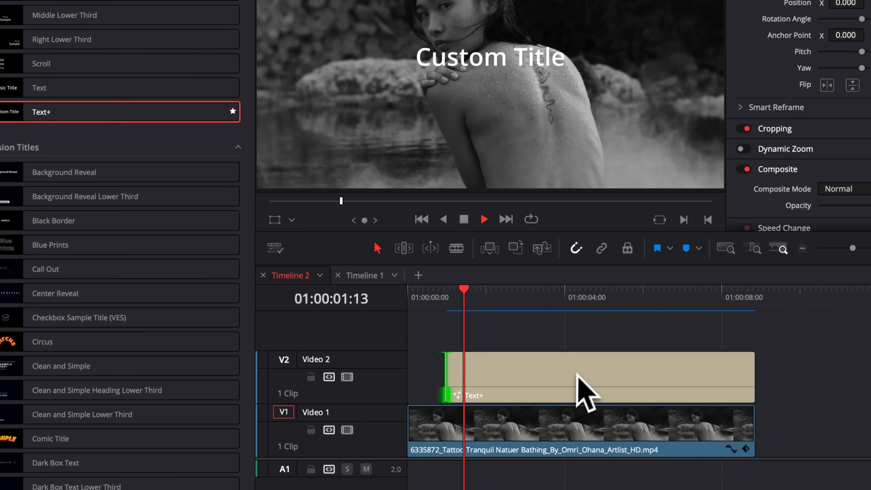
key("space")
left_click(446, 293)
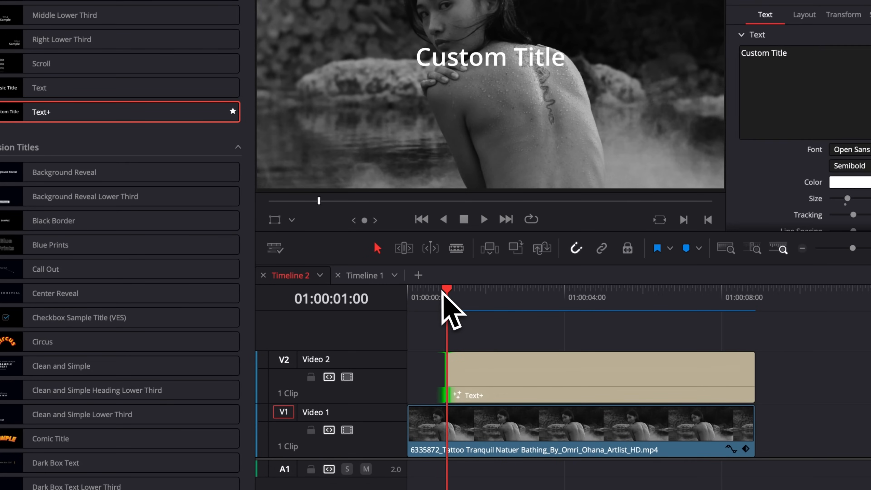
key("space")
key("space")
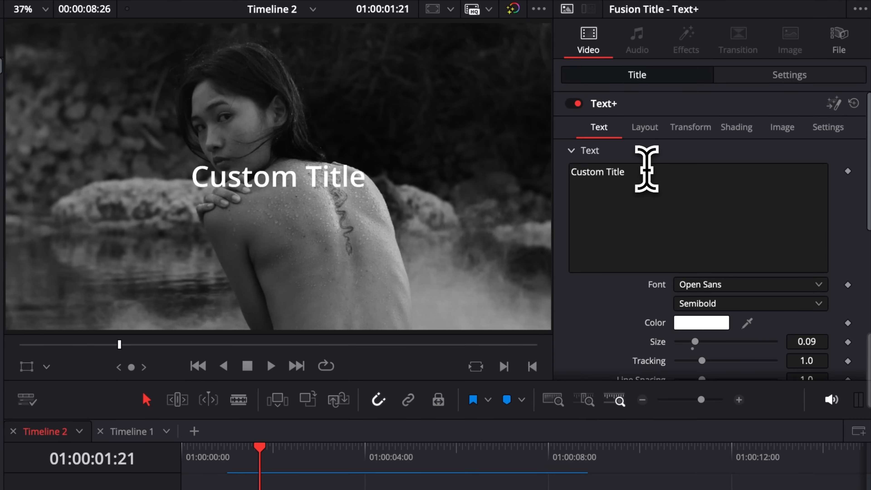
Replace the Custom Title text with the person's full name in capitals.
left_click(729, 132)
left_click_drag(729, 133, 627, 135)
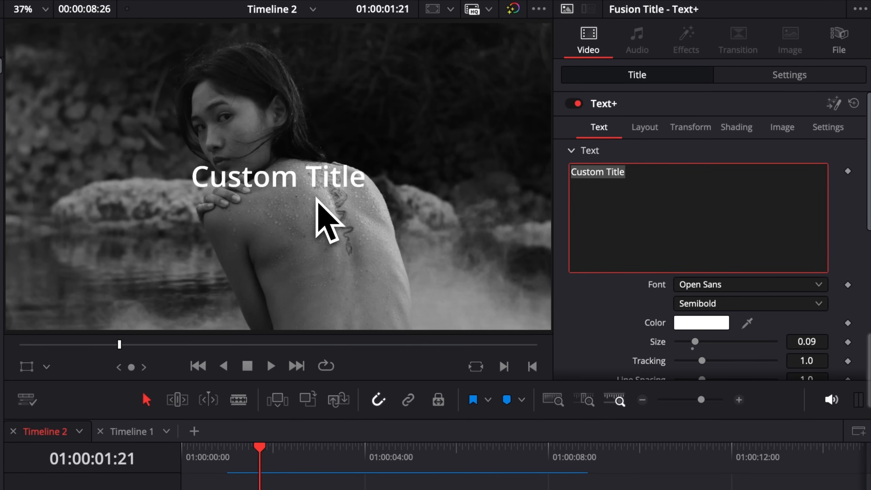
type("MINE FUJIKO")
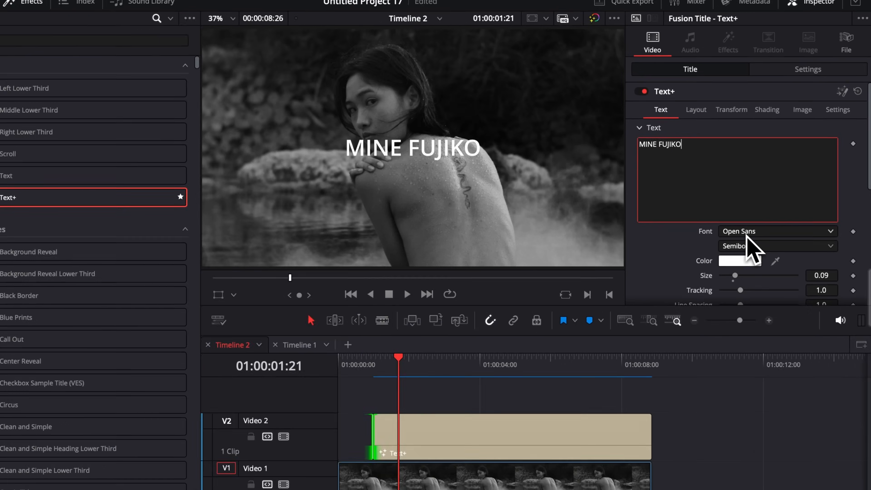
Look through the available fonts and set the name title's font to Orbitron.
left_click(711, 286)
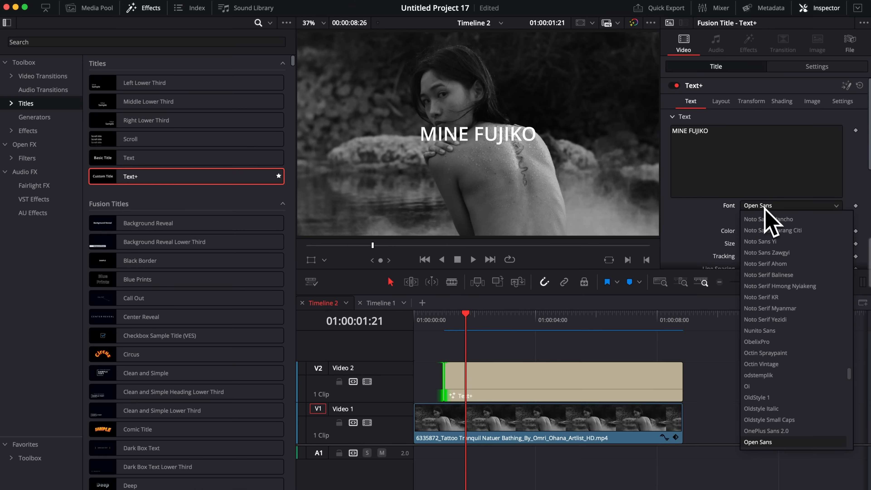
scroll(764, 387, "down", 1)
scroll(766, 400, "down", 7)
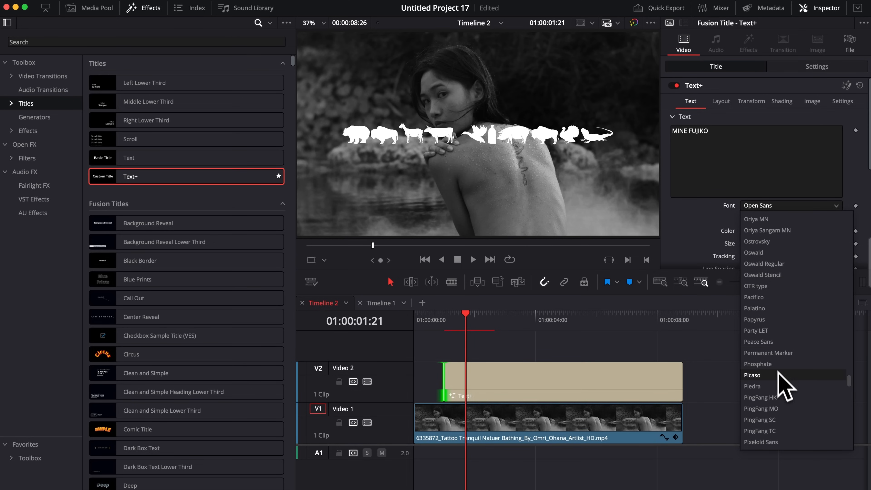
scroll(785, 394, "up", 7)
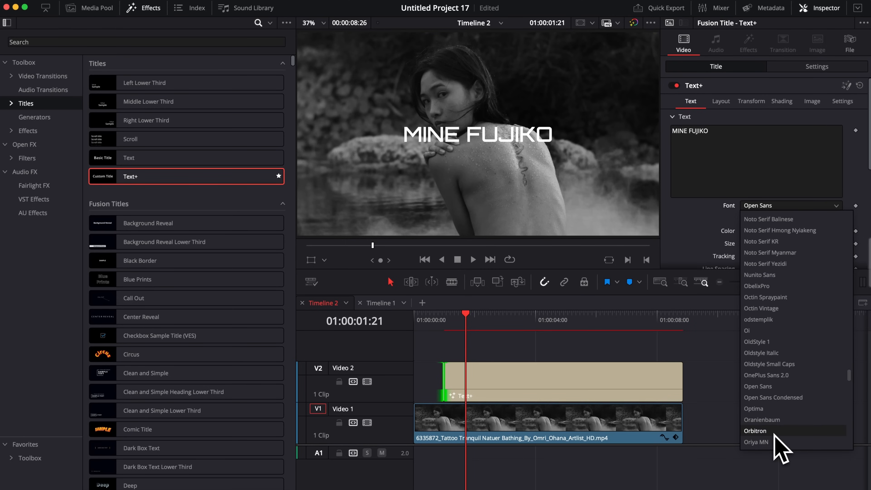
left_click(774, 433)
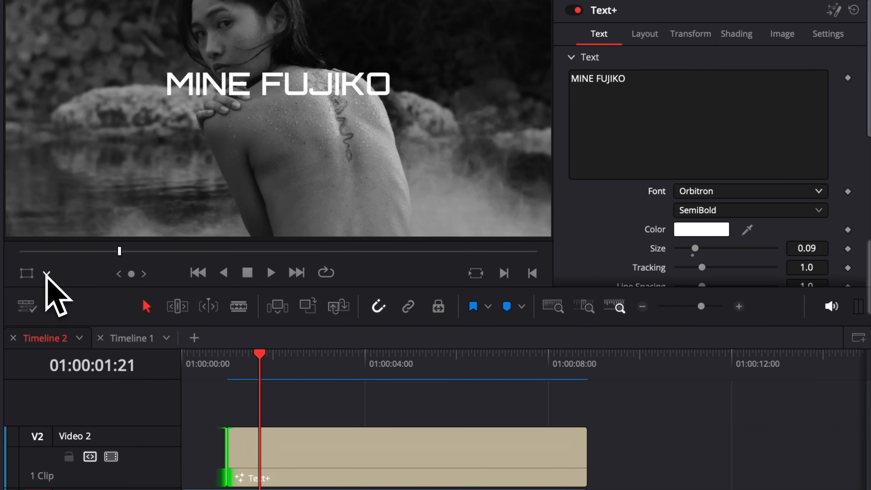
Turn on the Fusion Overlay and move the name title toward the frame's lower left, centred at about X 0.29, Y 0.19.
left_click(47, 274)
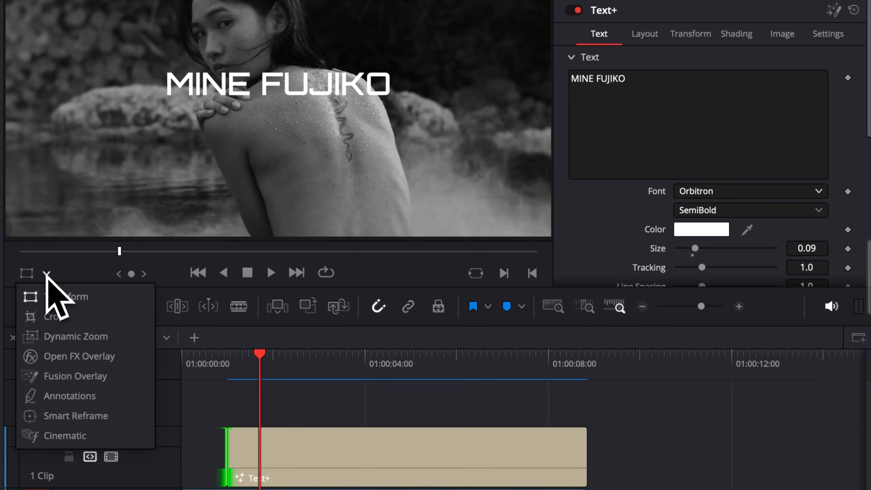
left_click(51, 375)
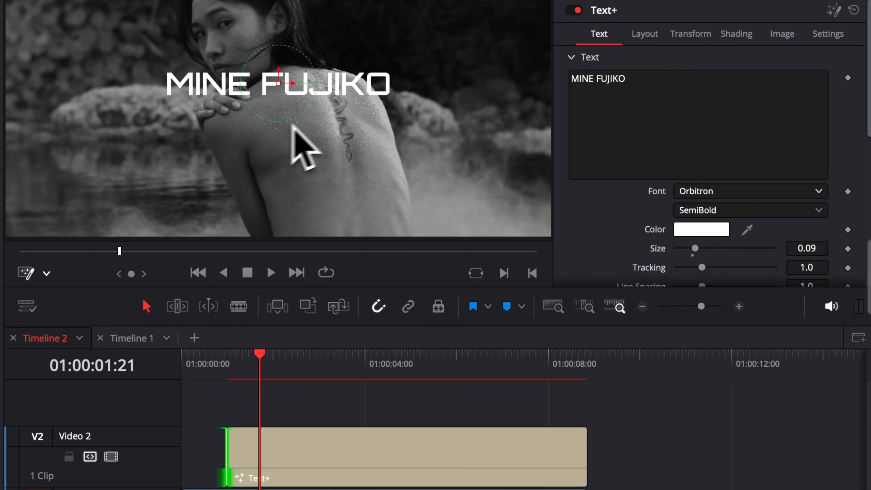
left_click_drag(284, 93, 211, 223)
left_click(643, 38)
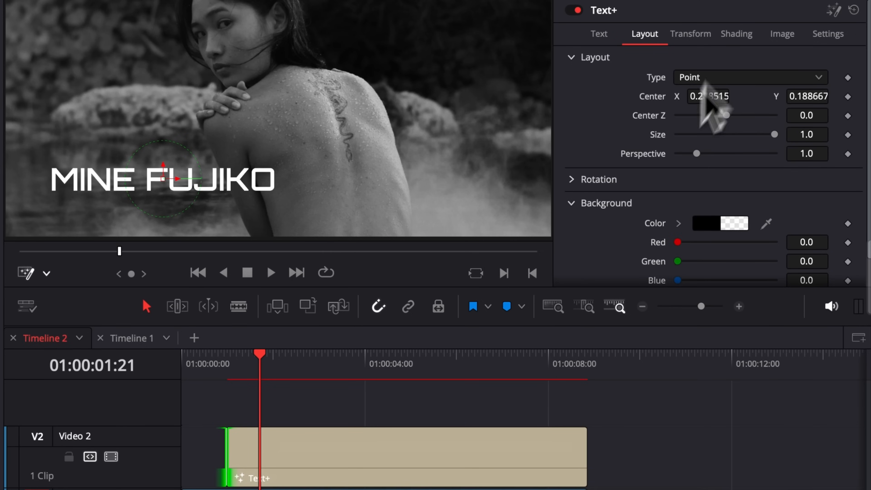
left_click(614, 39)
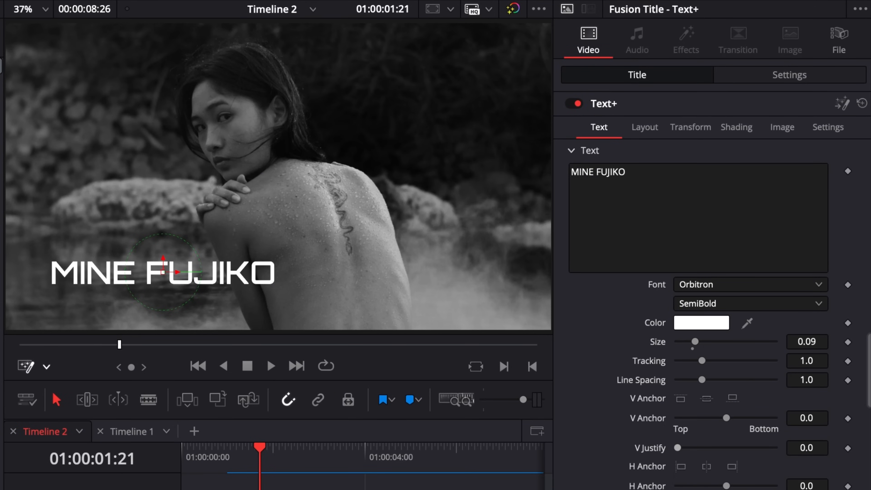
Set the name title's horizontal anchor to left (-1.0) and move the text back inside the frame's lower left.
left_click(680, 465)
left_click_drag(183, 276, 79, 275)
Test the left anchoring by appending "ddd" to the name title, and delete the extra letters.
left_click(641, 172)
type("ddd")
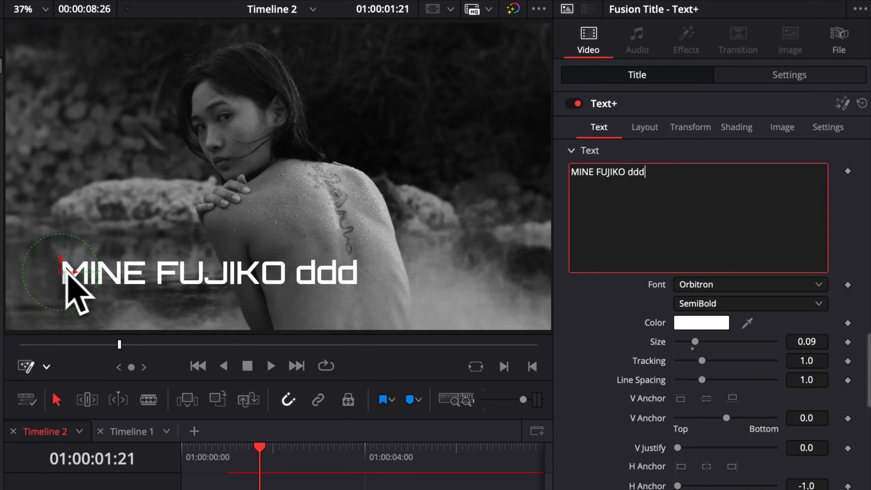
key("BackSpace")
key("BackSpace")
key("BackSpace")
key("BackSpace")
Set the name title's size to 0.0651 and move it closer to the frame's lower-left corner.
left_click_drag(816, 346, 814, 346)
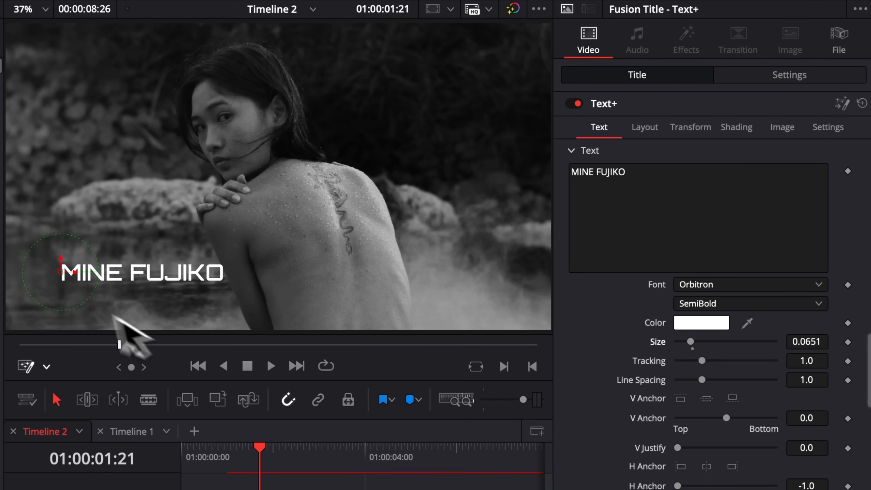
left_click_drag(72, 278, 25, 265)
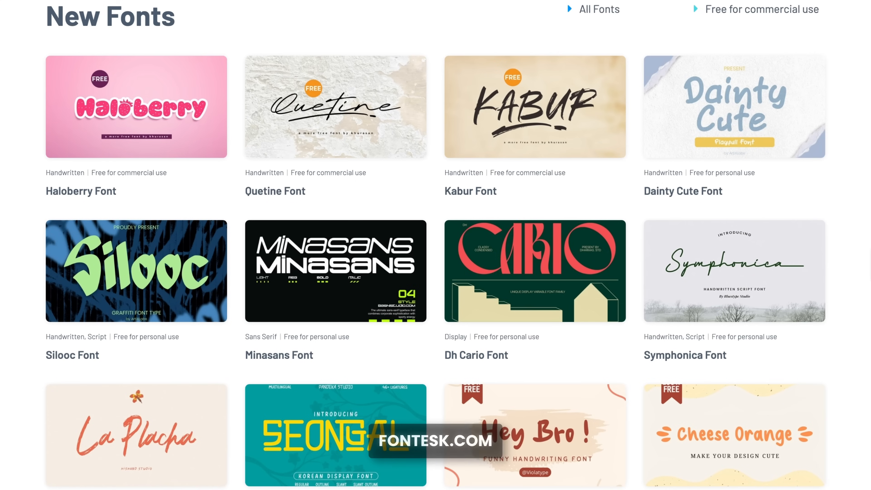
scroll(436, 244, "down", 15)
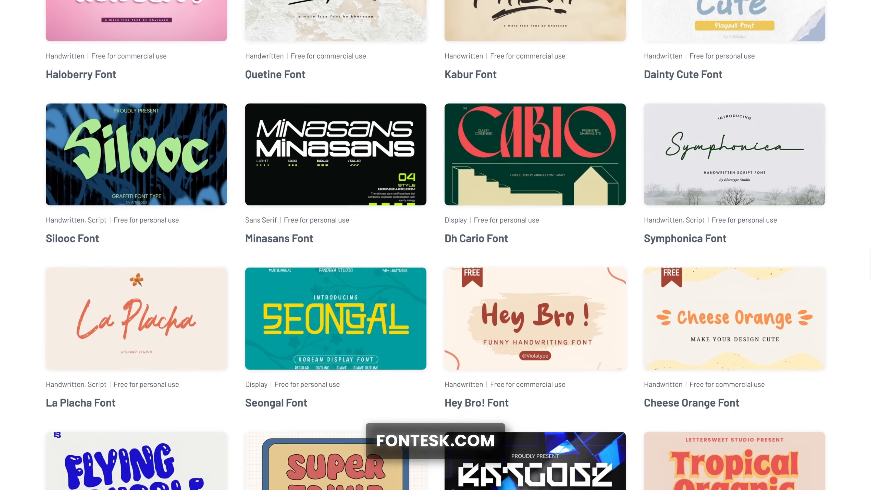
scroll(451, 271, "up", 15)
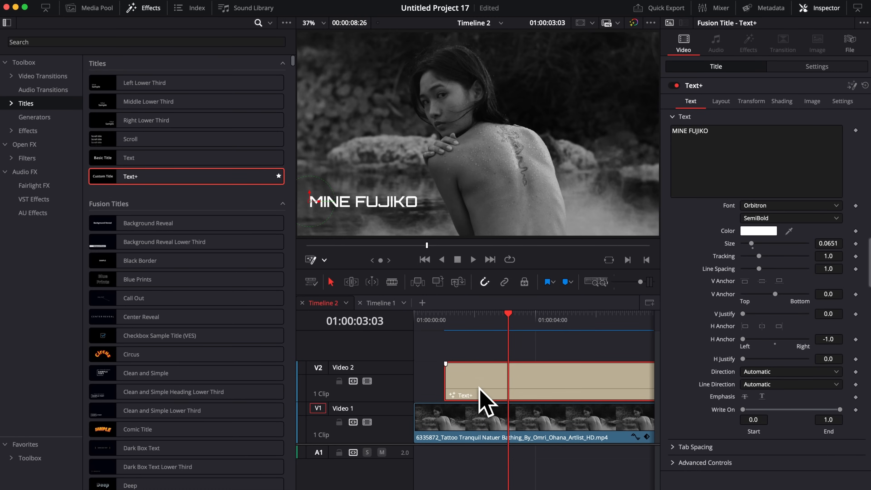
Duplicate the name title onto Video 3 and change the copy's text to "ART DIRECTOR".
left_click_drag(478, 384, 478, 339)
left_click_drag(420, 351, 395, 334)
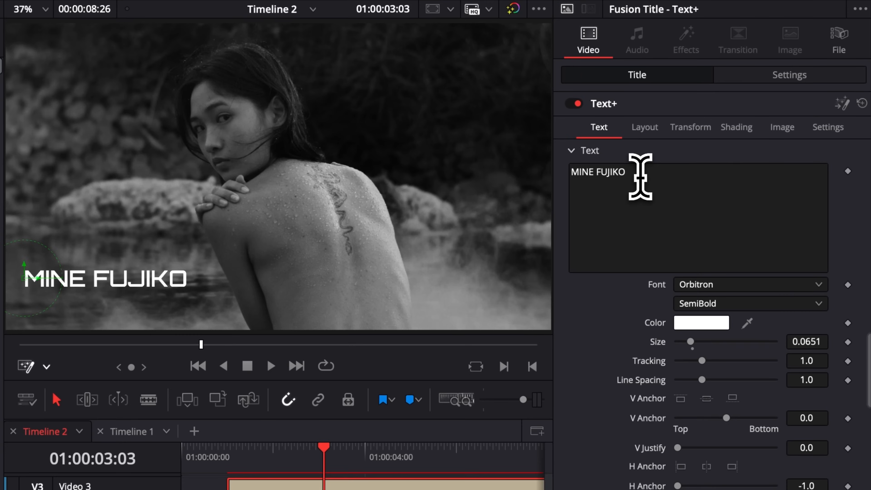
left_click(639, 177)
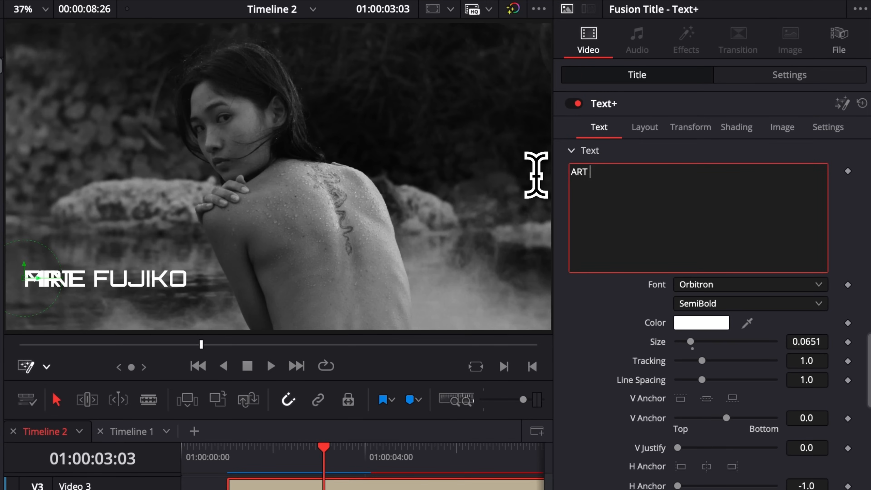
type("ART DIRECTOR")
Set the ART DIRECTOR title's size to 0.0417 and move it straight down below the name.
left_click_drag(812, 340, 785, 341)
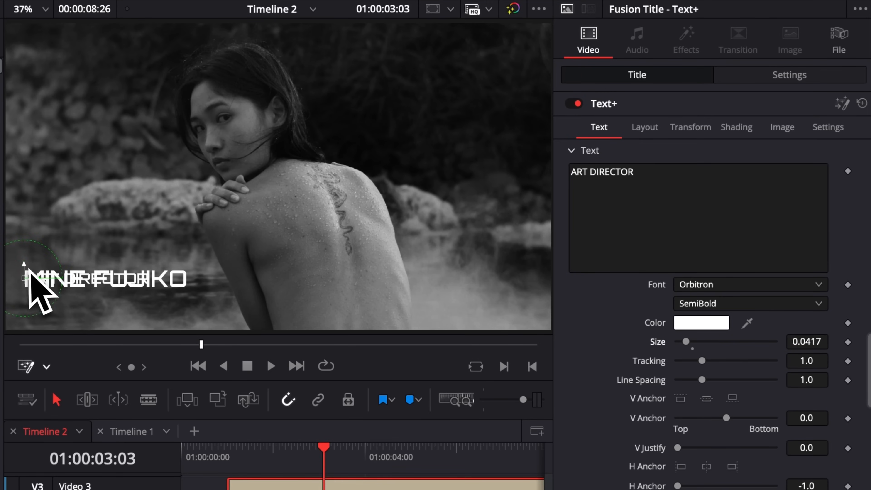
left_click_drag(24, 267, 24, 289)
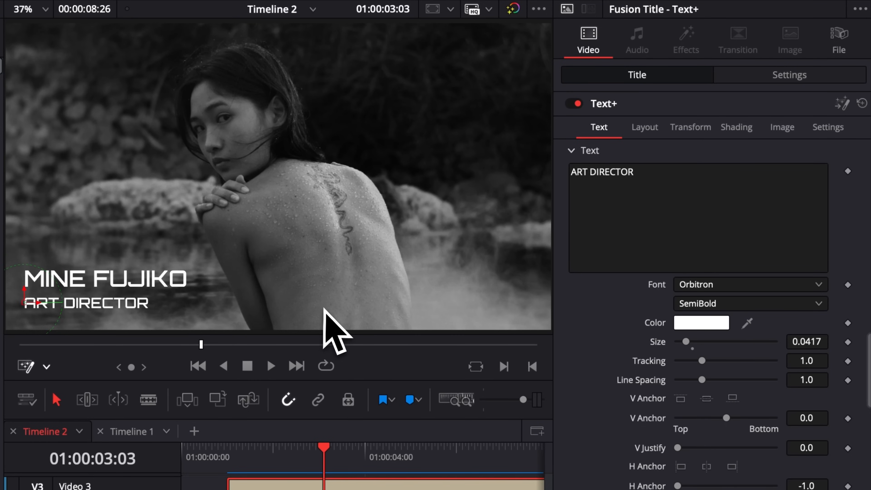
Style the ART DIRECTOR title with the Regular weight, size 0.03 and tracking 1.197.
left_click(706, 297)
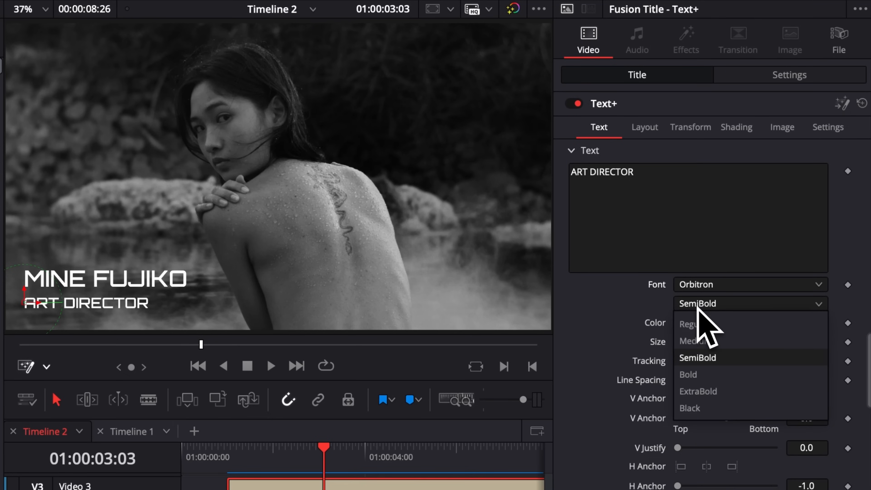
left_click(699, 322)
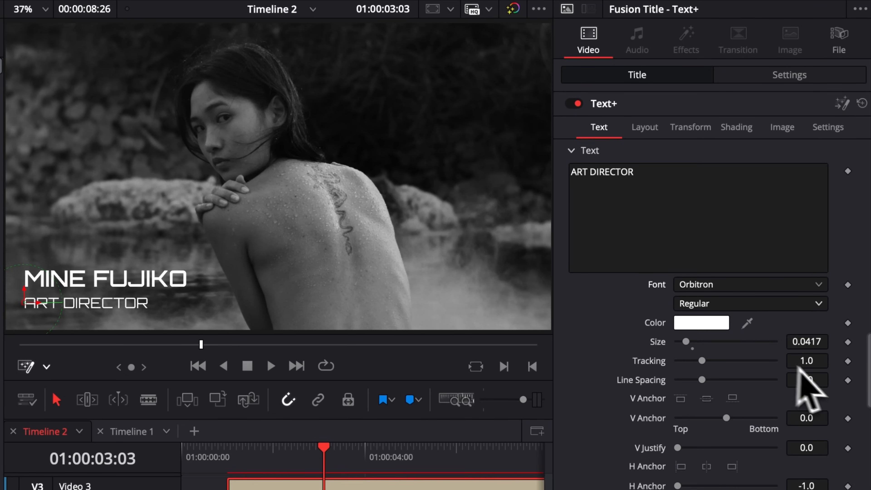
left_click_drag(822, 342, 814, 341)
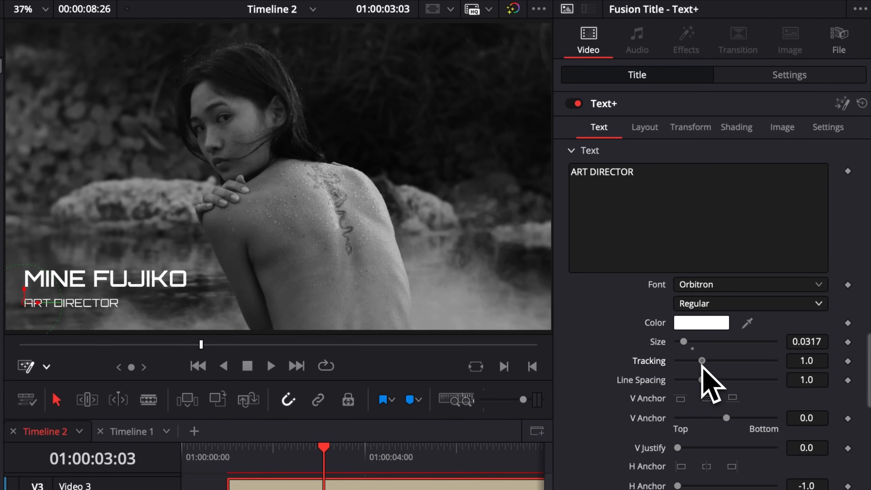
left_click_drag(705, 362, 708, 362)
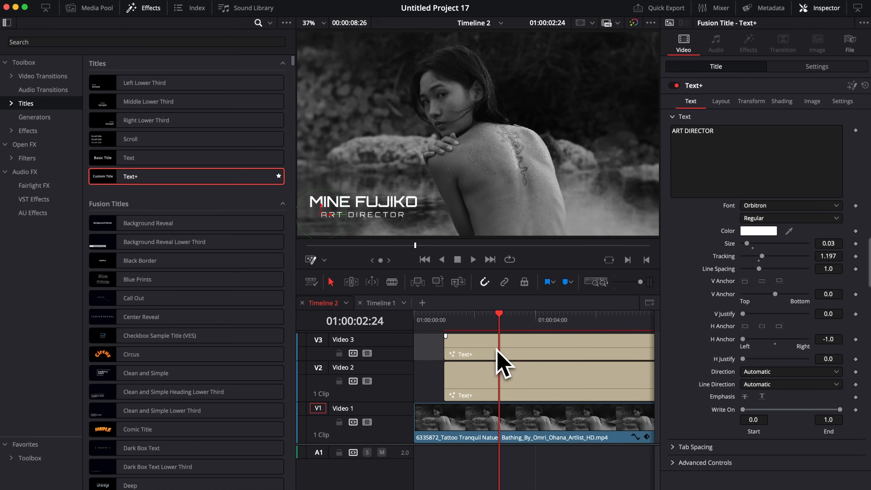
Align the left edge of the name title with the ART DIRECTOR line and turn off the Fusion Overlay.
left_click(499, 377)
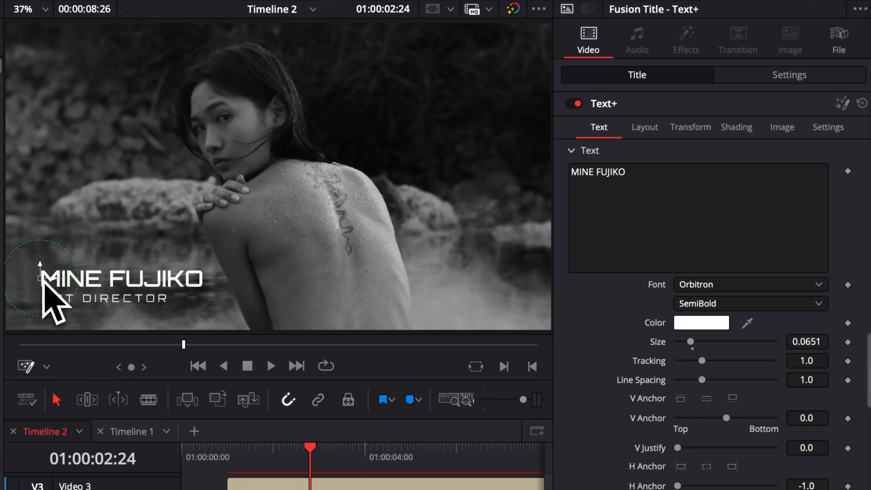
left_click(24, 368)
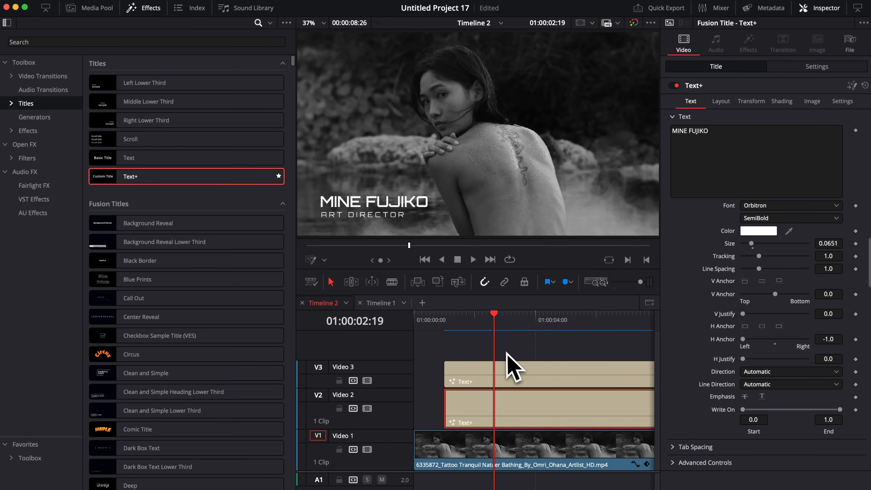
Try animating the name title's size from minimum at 01:00:01:00 to 0.0651 at 01:00:02:20 with keyframes, and preview it.
left_click(451, 324)
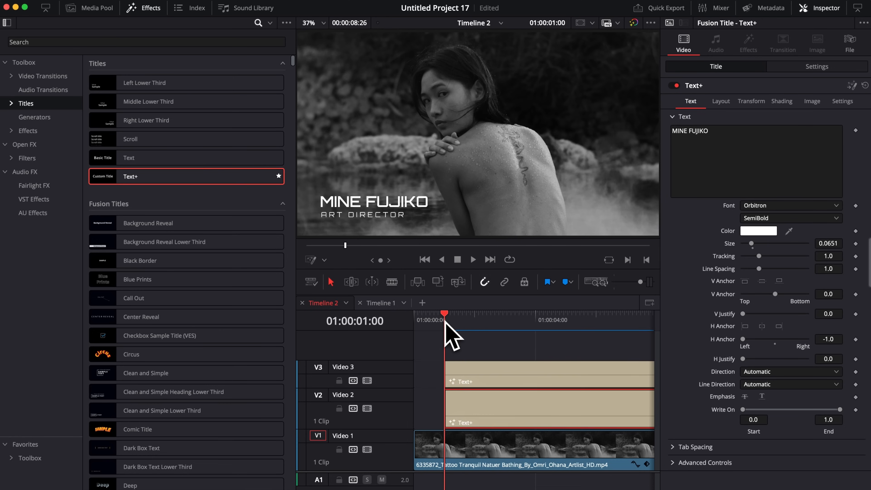
left_click_drag(443, 322, 492, 324)
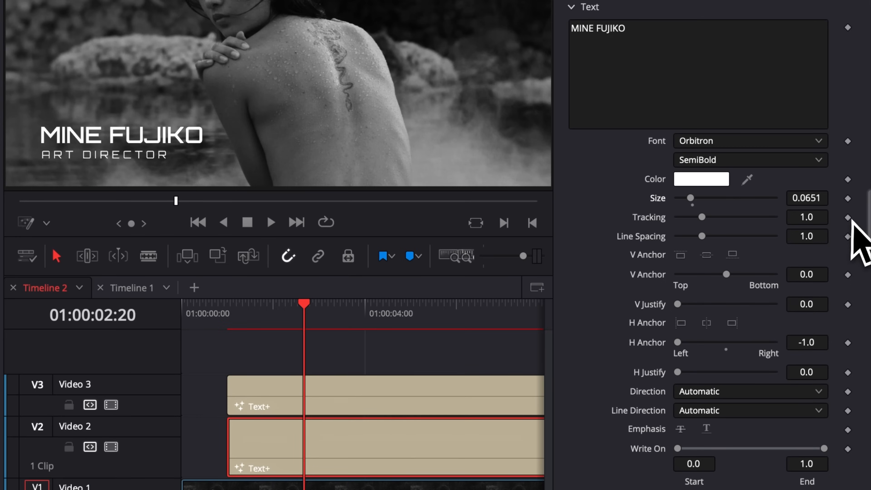
left_click(233, 310)
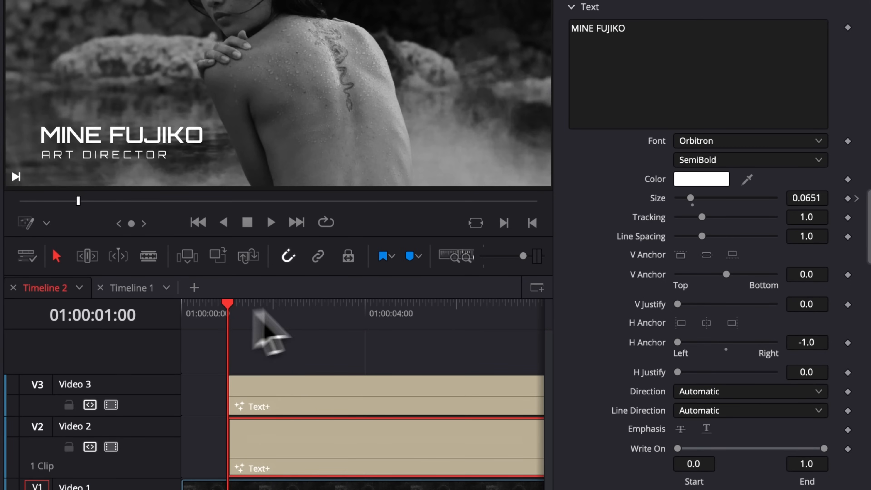
left_click_drag(690, 198, 627, 198)
key("space")
key("space")
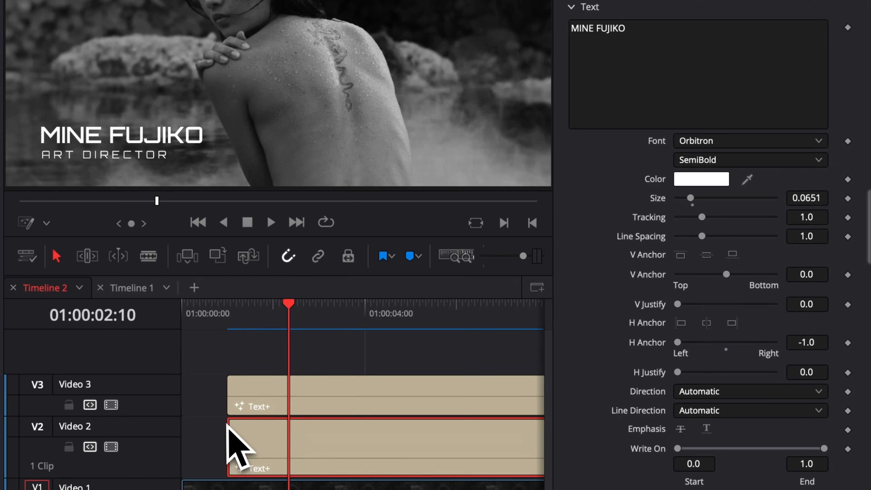
Add a fade-in to the start of the name title on Video 2 and play it back from 01:00:01:00.
left_click_drag(230, 422, 280, 436)
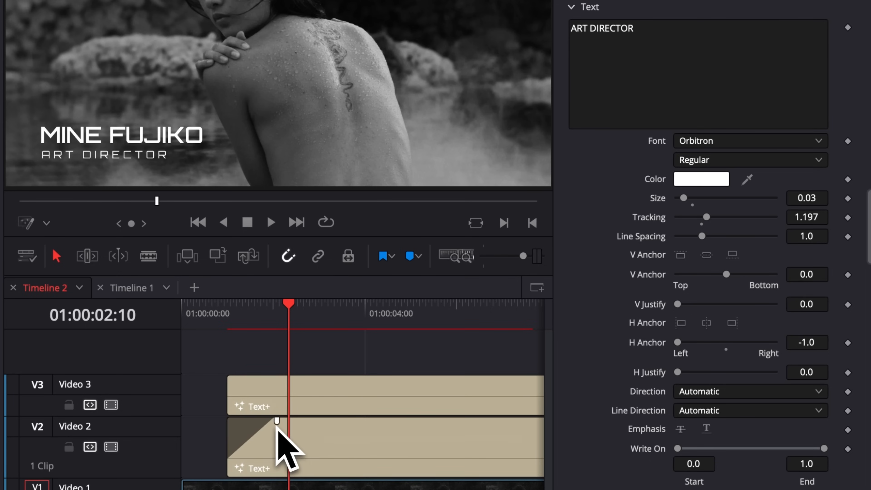
left_click(230, 319)
key("space")
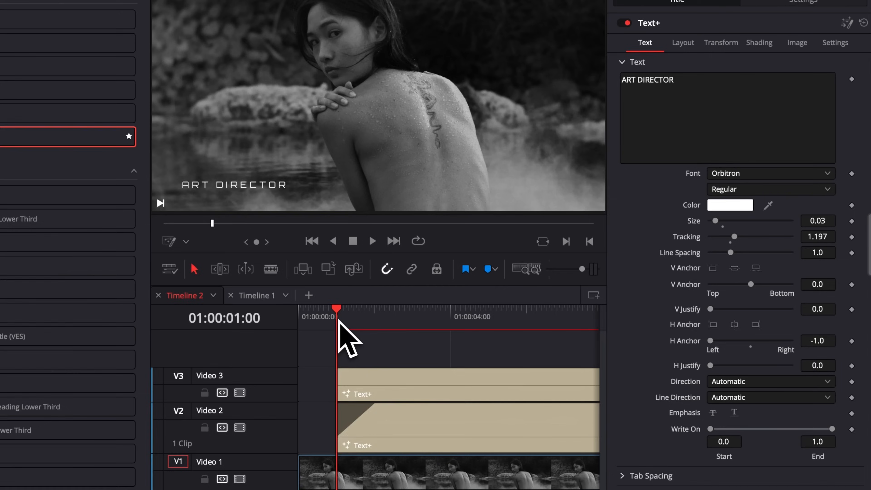
Try extending the name title's fade-in on Video 2 to about 01:00:04:00 and play it back from 01:00:01:00.
left_click(445, 323)
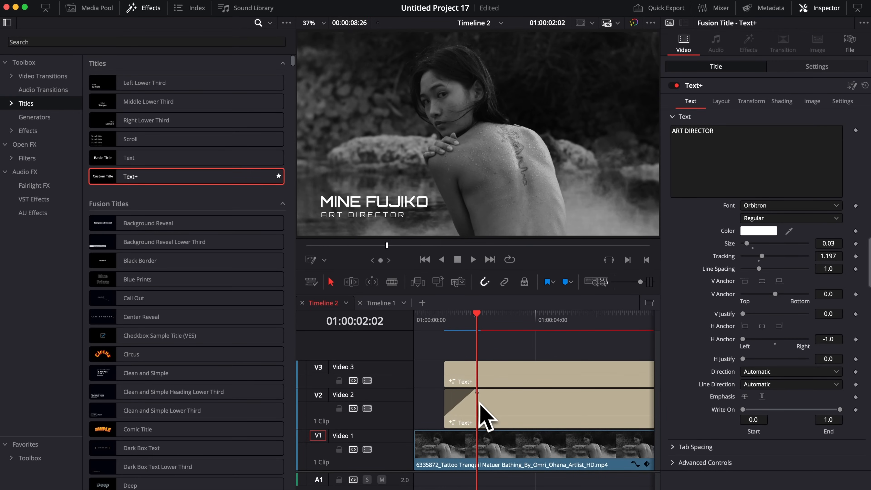
left_click_drag(479, 394, 534, 392)
left_click(443, 324)
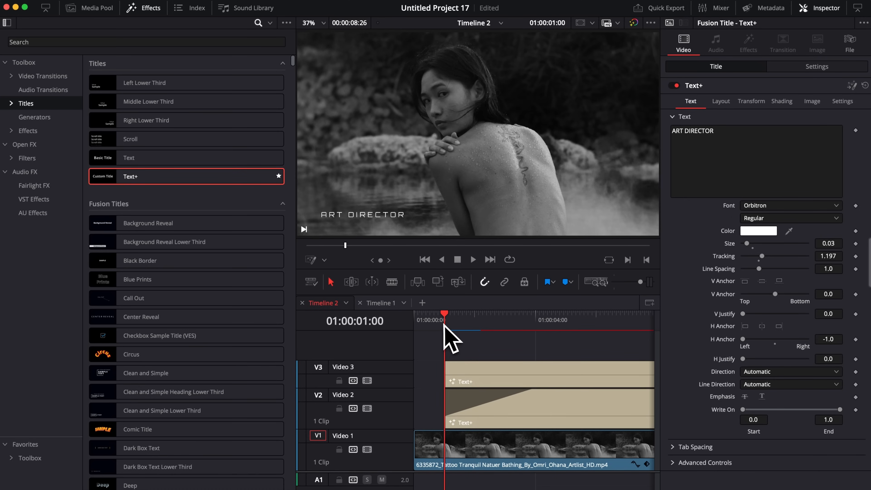
key("space")
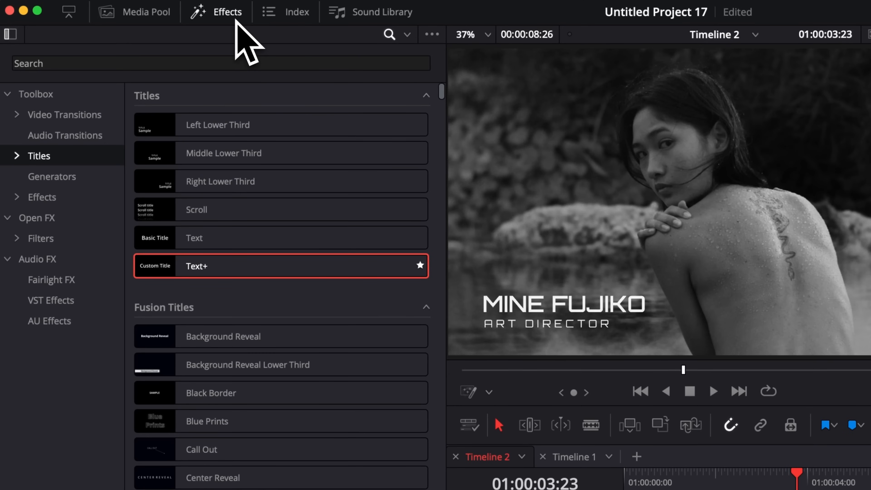
Add the Block Glitch Fusion transition to the start of the name title on Video 2.
left_click(68, 116)
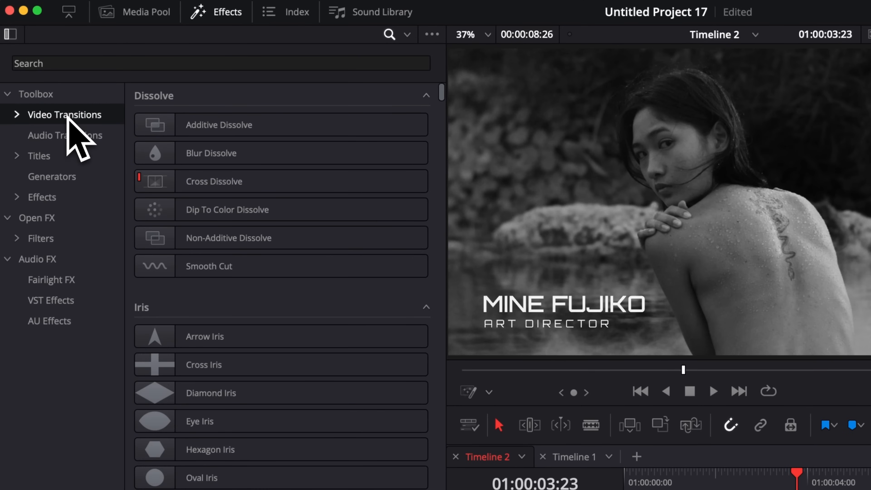
scroll(213, 302, "down", 10)
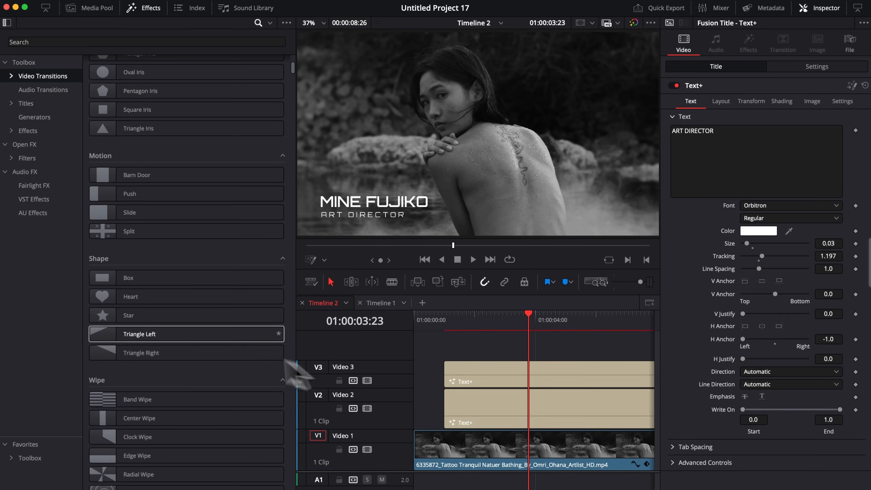
scroll(182, 354, "down", 10)
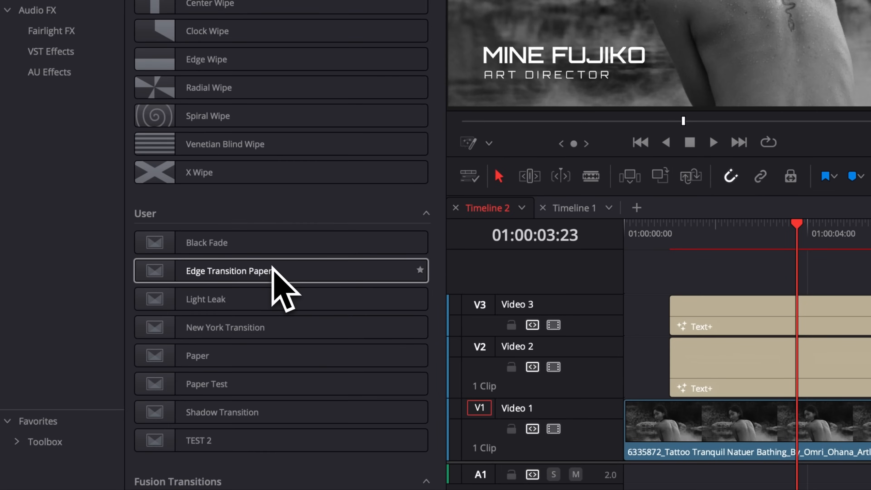
scroll(271, 266, "down", 6)
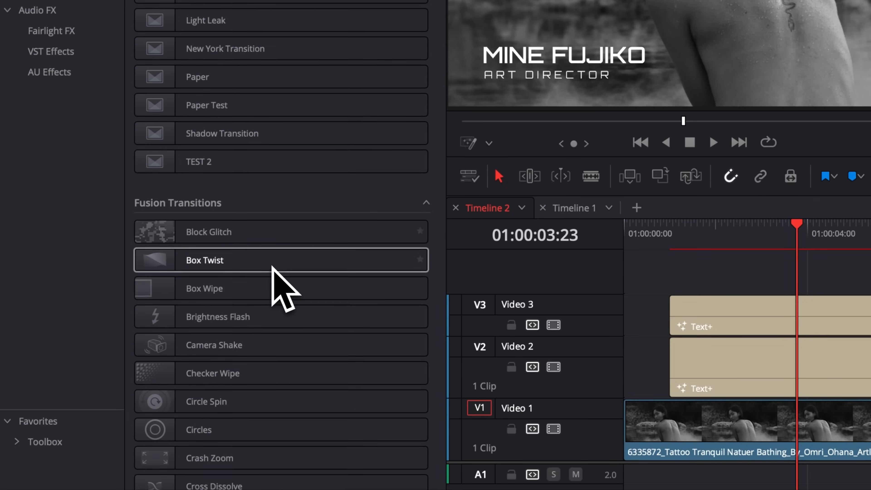
left_click_drag(182, 231, 682, 378)
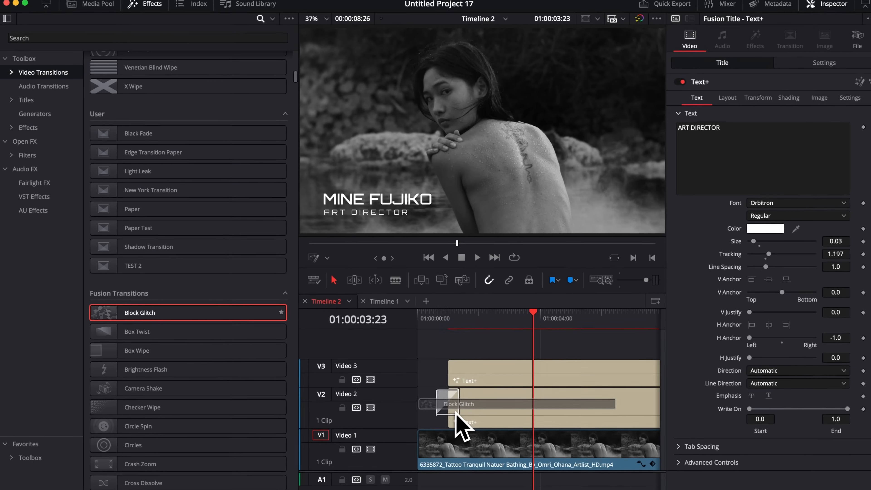
left_click_drag(456, 413, 462, 413)
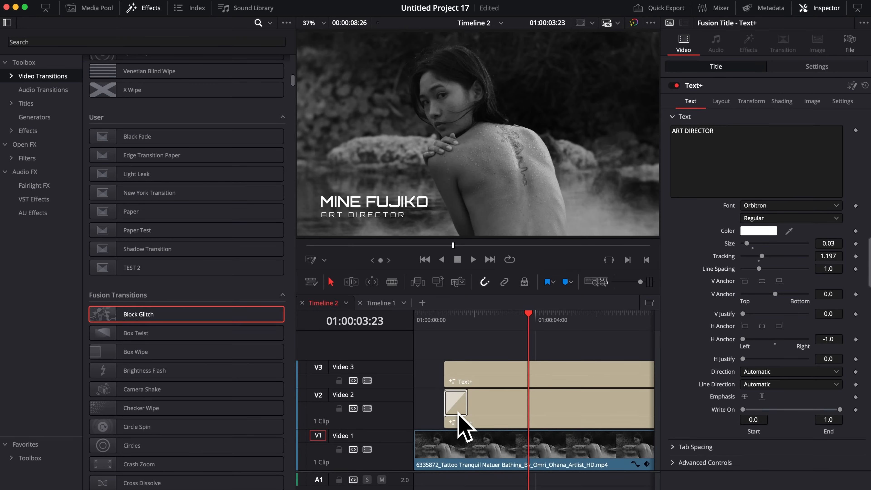
Play and scrub through the Block Glitch transition at the start of the name title.
left_click(427, 320)
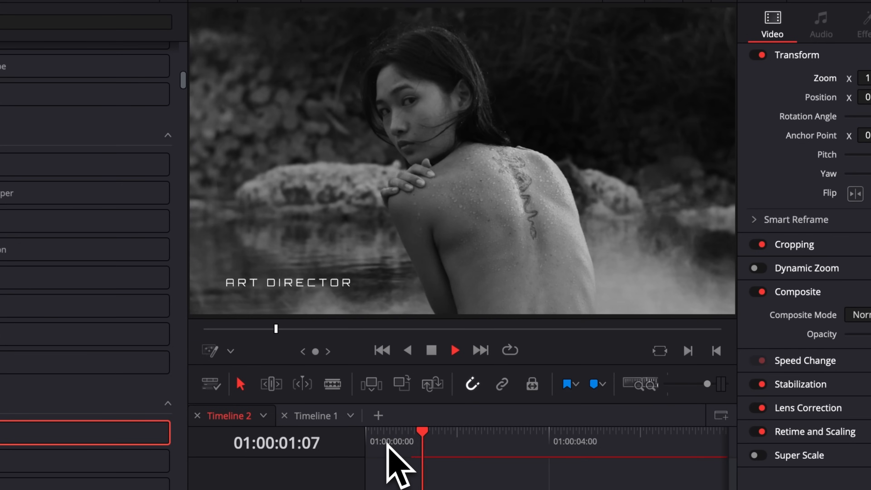
key("space")
left_click_drag(395, 443, 434, 440)
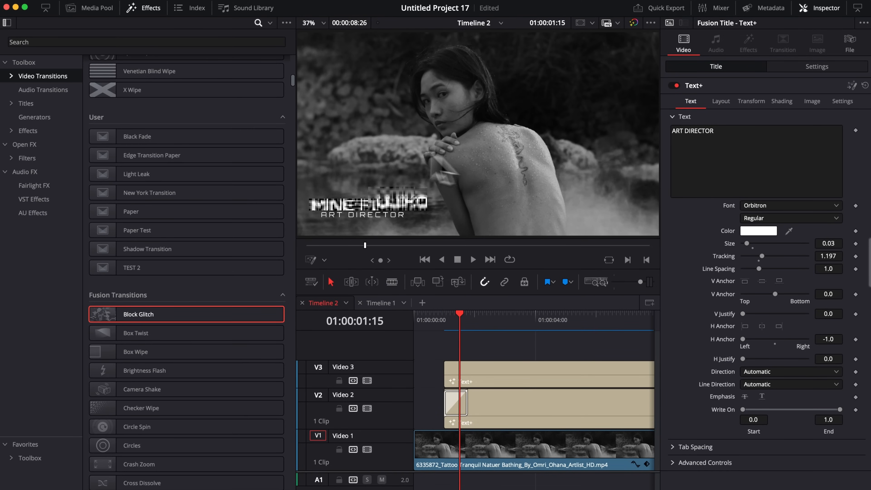
left_click_drag(460, 328, 484, 330)
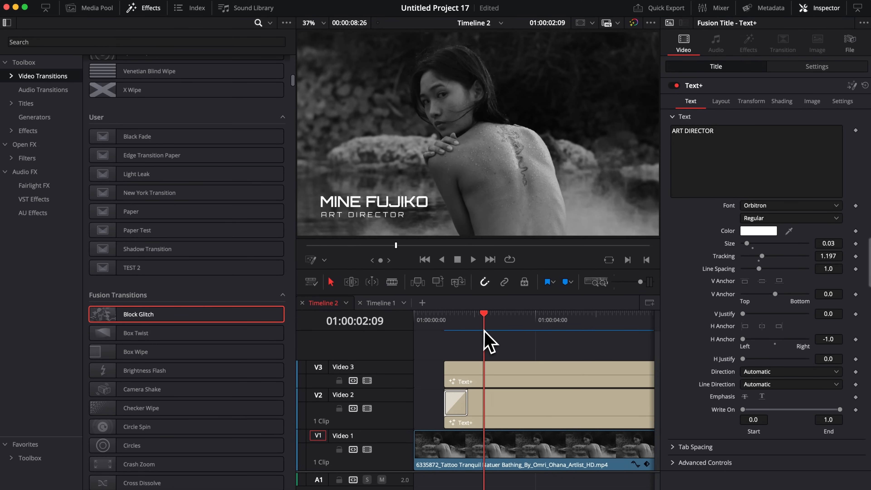
Disable the Video 3 track and play the name title alone from 01:00:01:00.
left_click(367, 380)
left_click(445, 329)
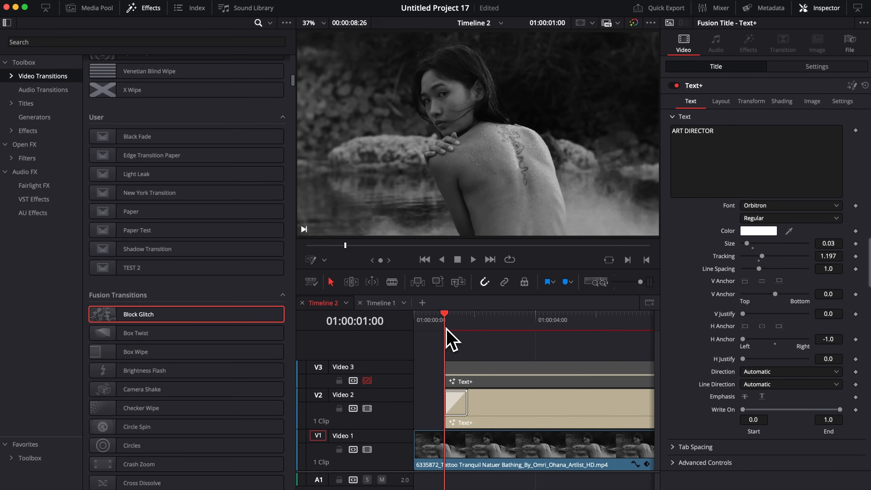
key("space")
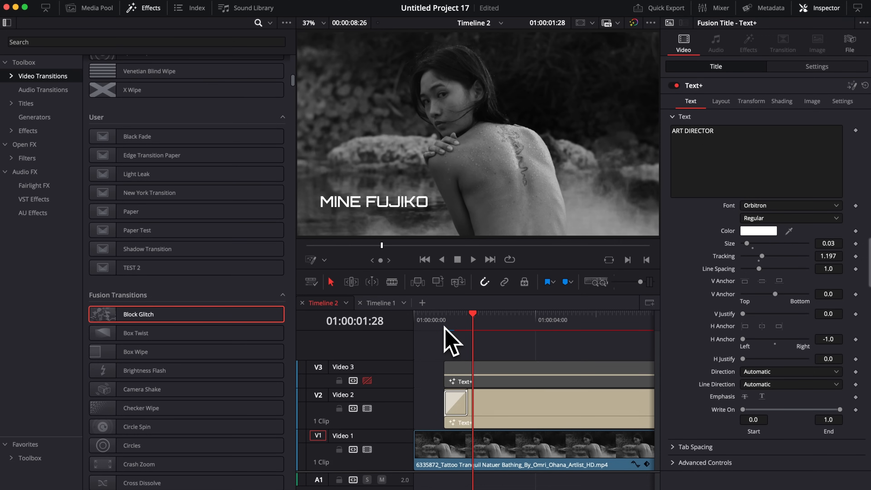
Replace the transition at the start of the name title with Disarrange and play it from 01:00:01:00.
scroll(272, 389, "down", 5)
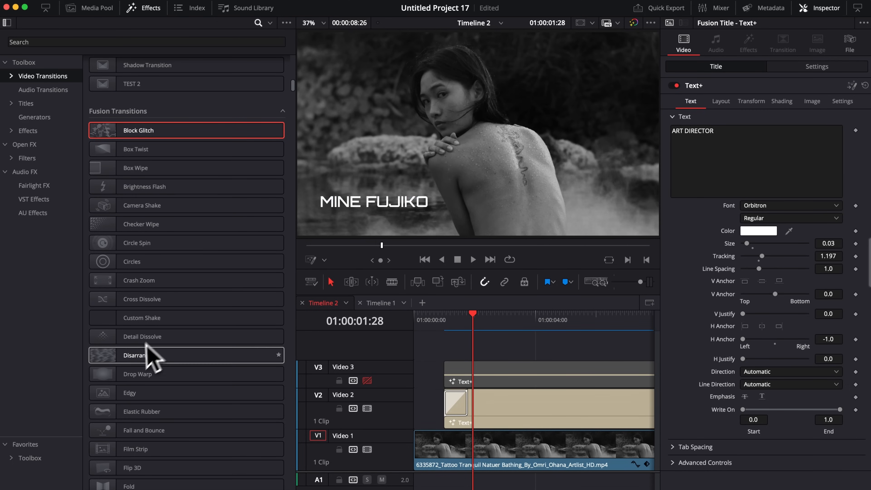
left_click_drag(181, 358, 457, 409)
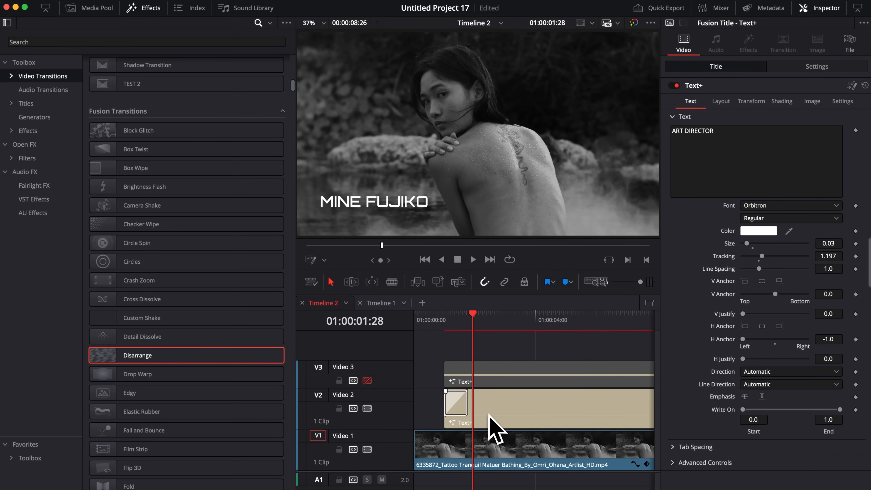
left_click(445, 321)
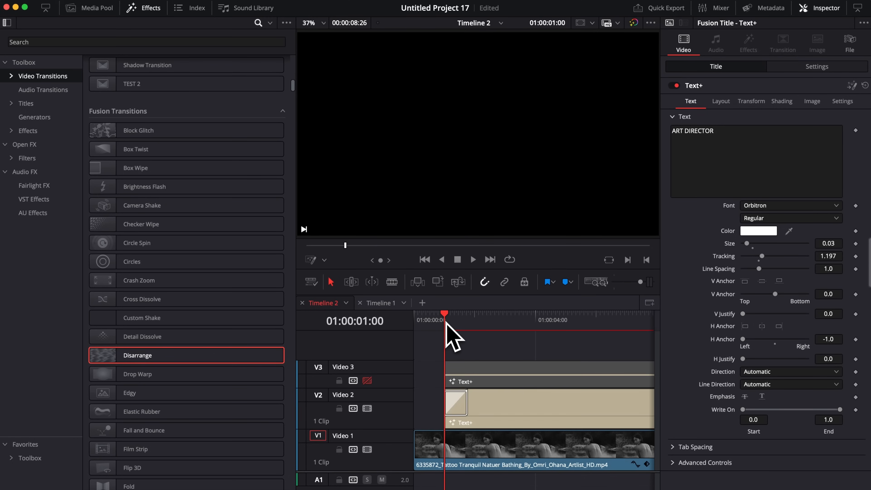
key("space")
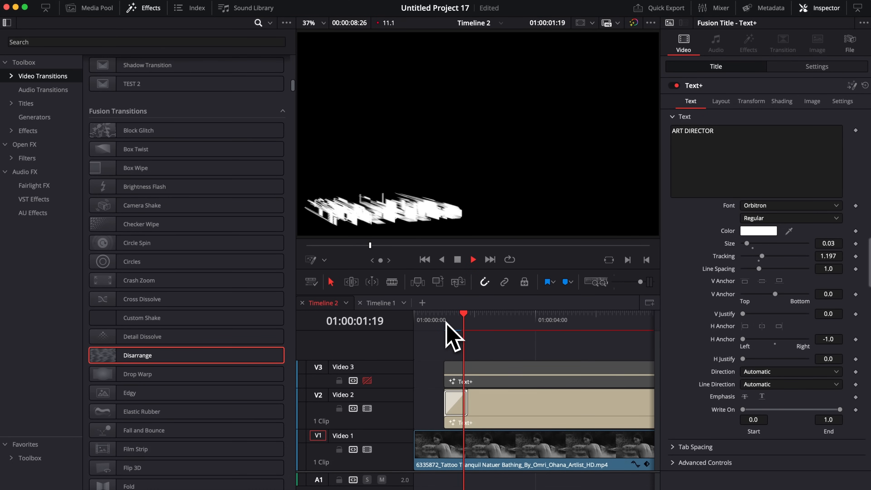
key("space")
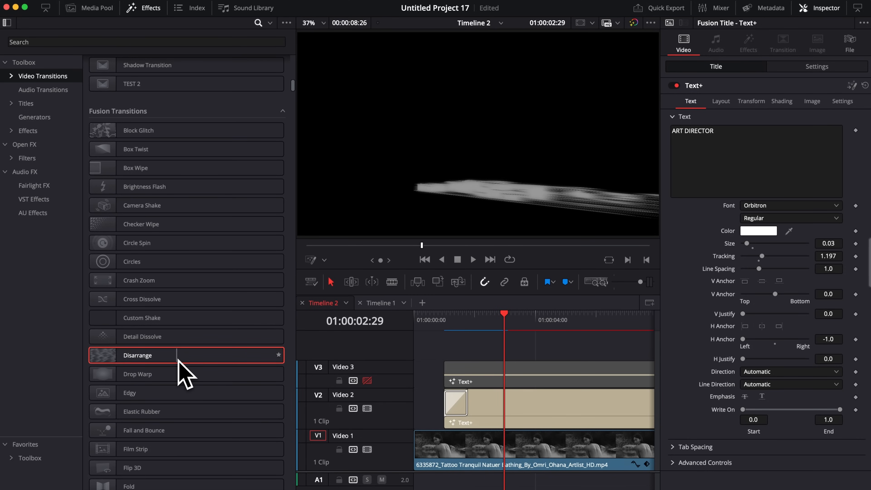
Set the Disarrange transition's background alpha to 0.0 and play the result from 01:00:01:00.
left_click(460, 319)
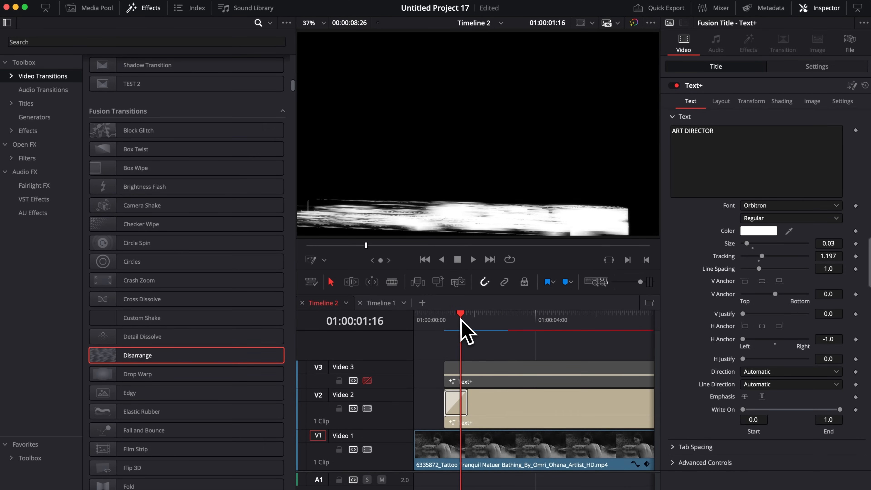
left_click(459, 405)
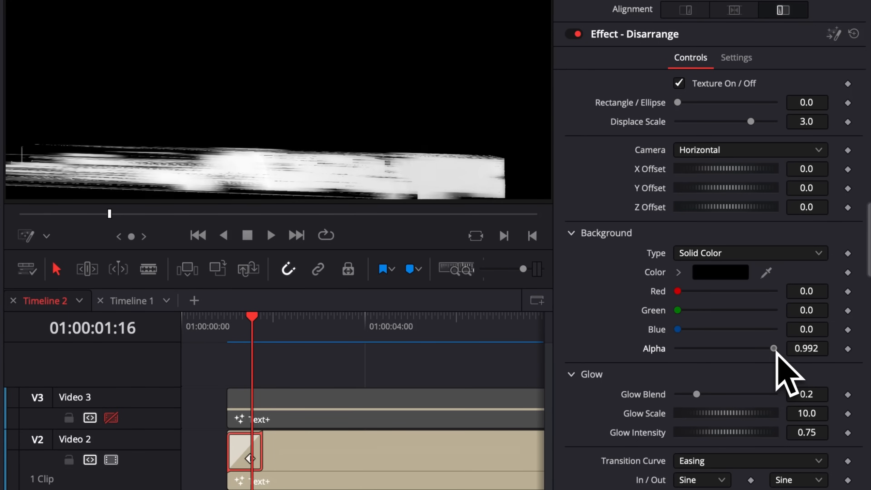
left_click_drag(774, 348, 677, 356)
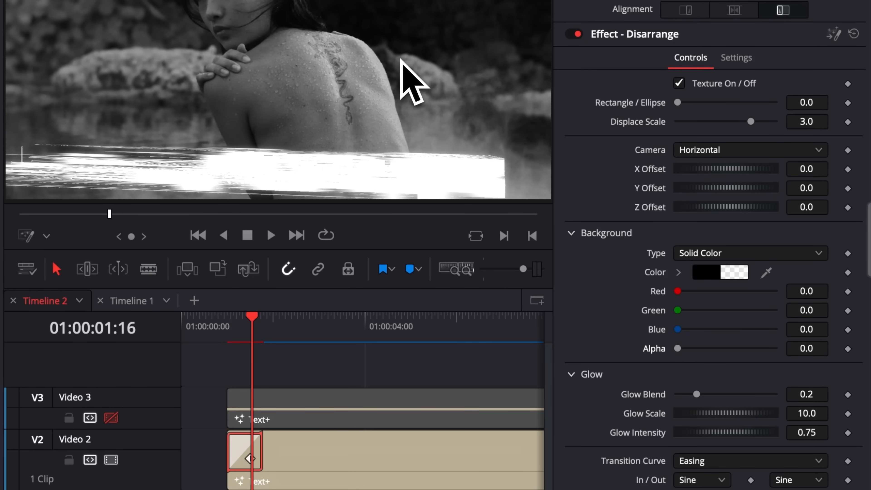
left_click(227, 325)
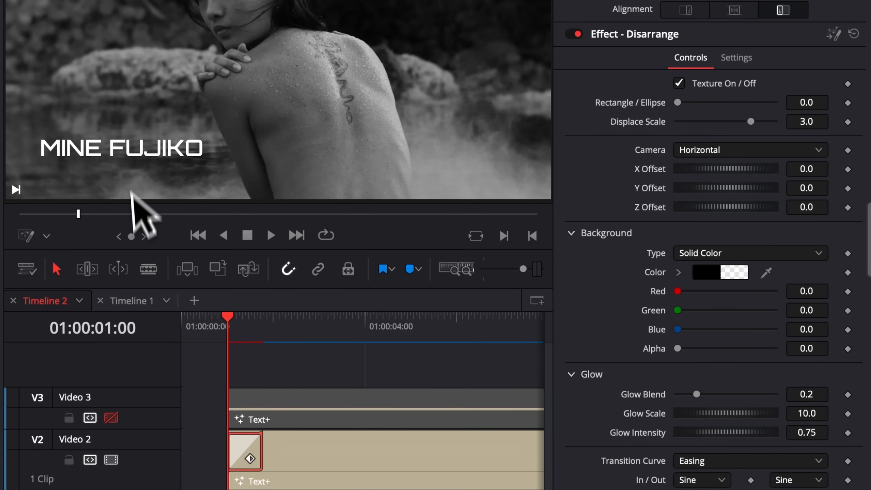
key("space")
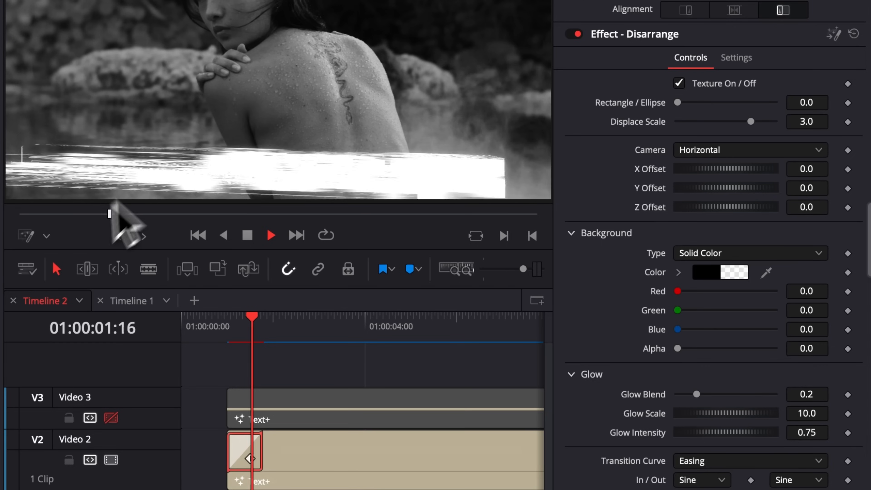
key("space")
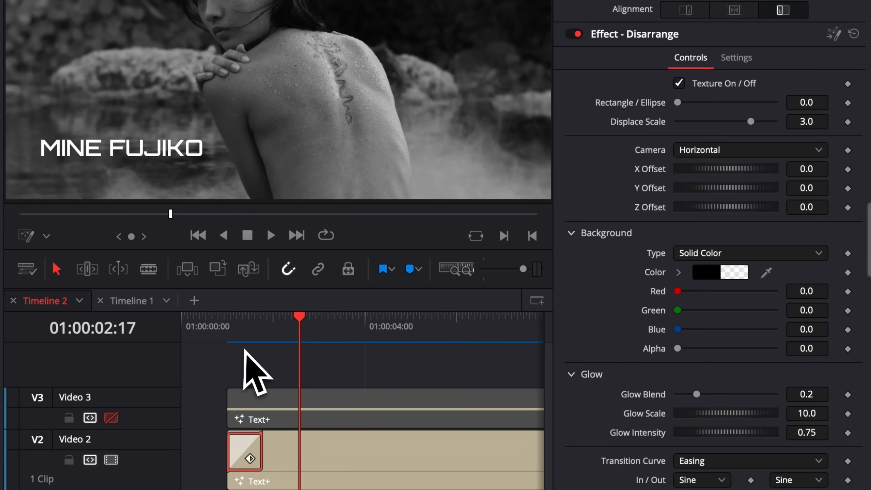
Add an opacity keyframe of 100.00 to the name title at 01:00:01:14.
key("Up")
left_click(243, 327)
left_click_drag(244, 328, 248, 328)
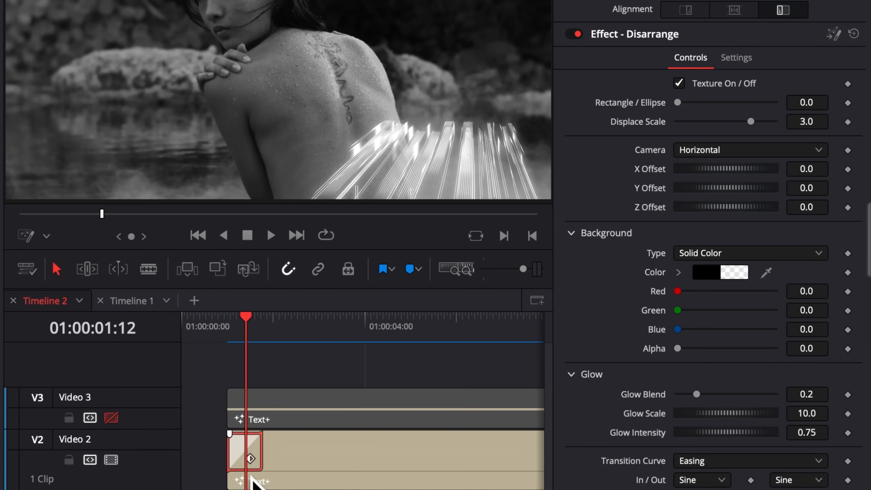
left_click(254, 482)
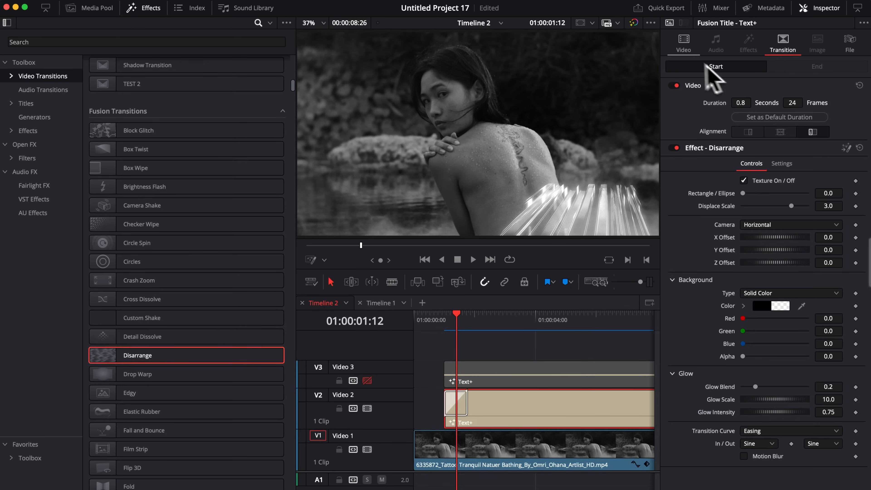
left_click(682, 48)
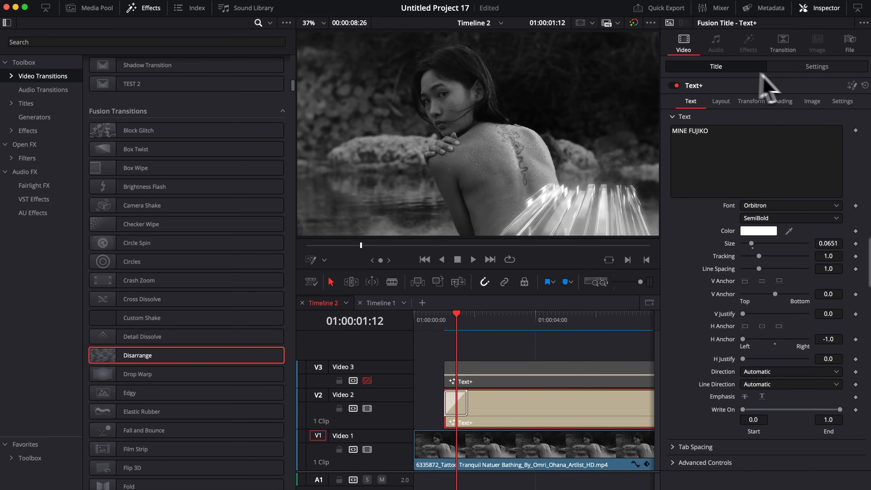
left_click(805, 68)
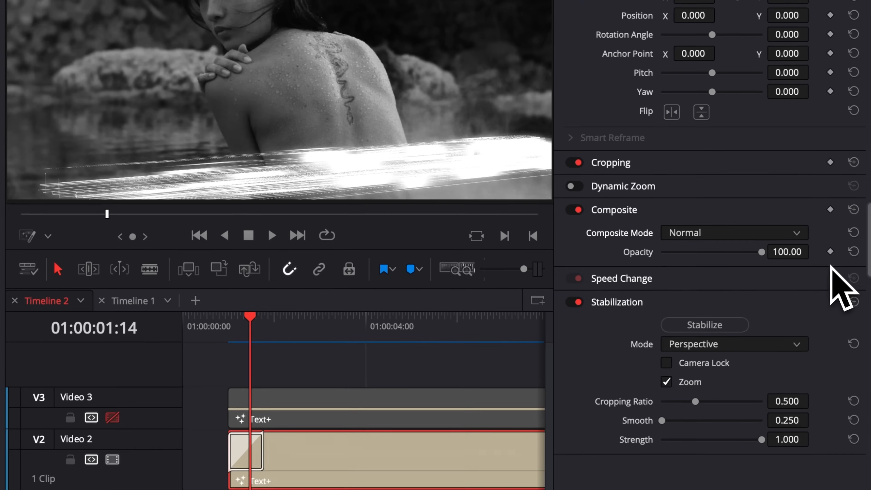
left_click(844, 271)
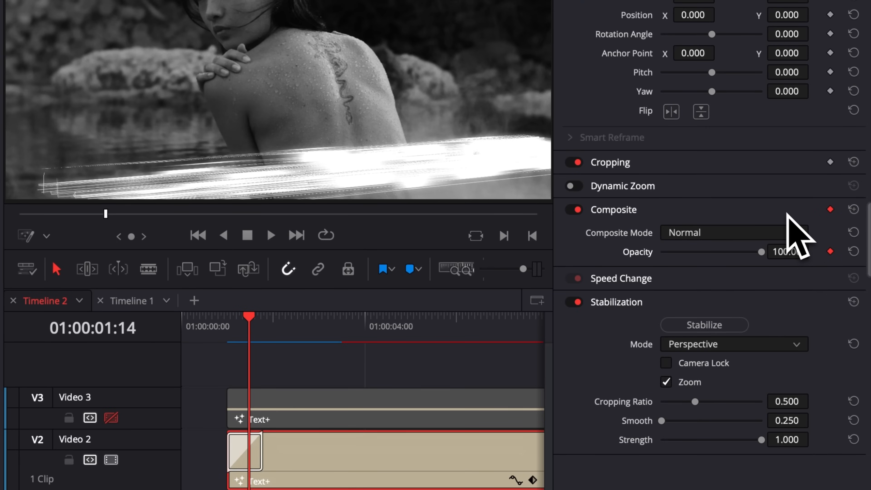
Set the name title's opacity to 0.00 at 01:00:01:11, three frames before the first keyframe.
key("Left")
key("Left")
key("Left")
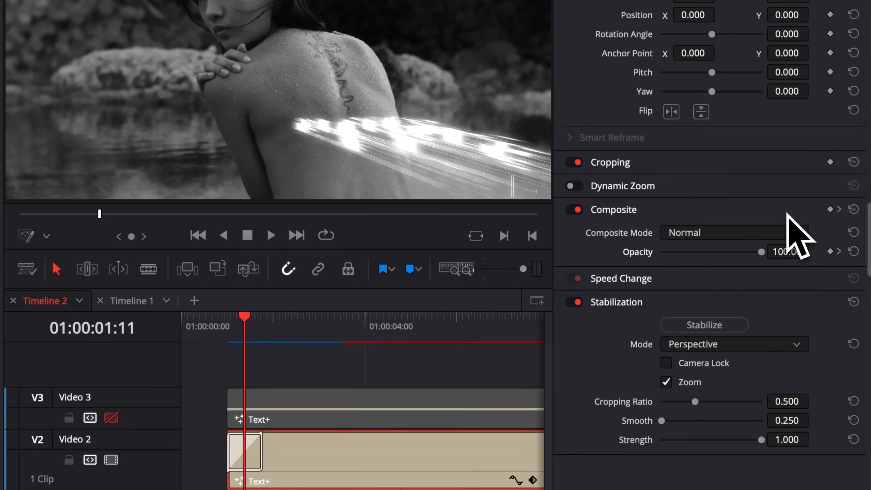
left_click_drag(762, 254, 612, 269)
Play the Disarrange transition with the opacity animation twice from 01:00:01:00.
left_click(227, 325)
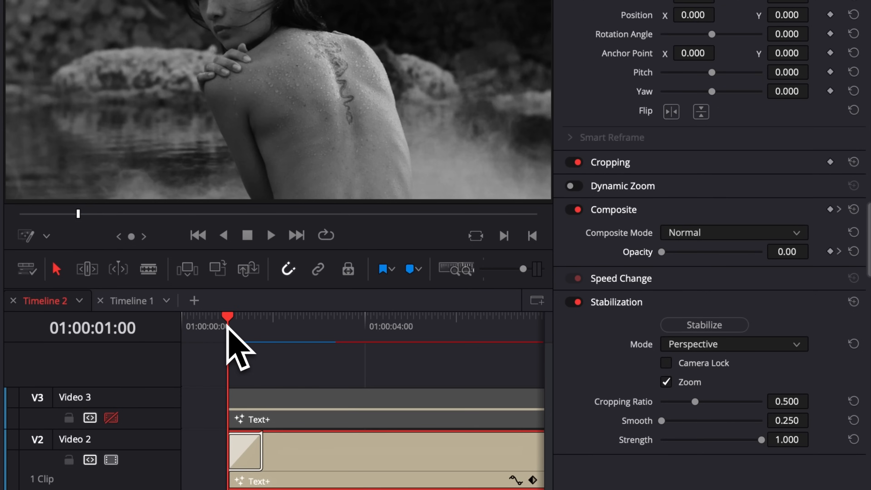
key("space")
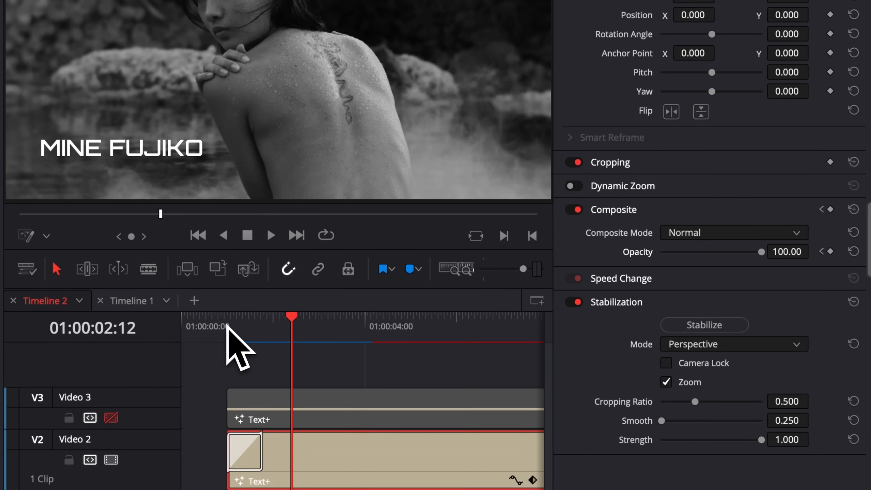
left_click(227, 326)
key("space")
key("space")
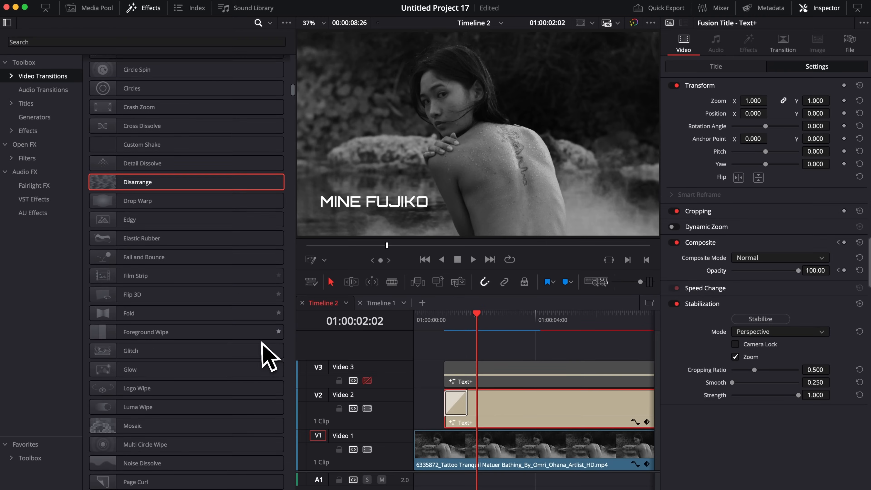
Replace the Disarrange transition at the start of the name title with the Noise Dissolve transition.
scroll(263, 343, "down", 1)
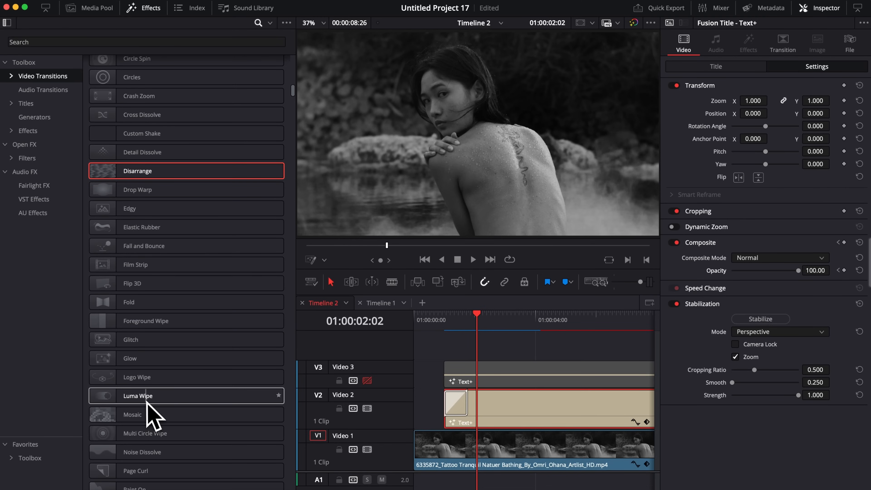
scroll(171, 394, "down", 3)
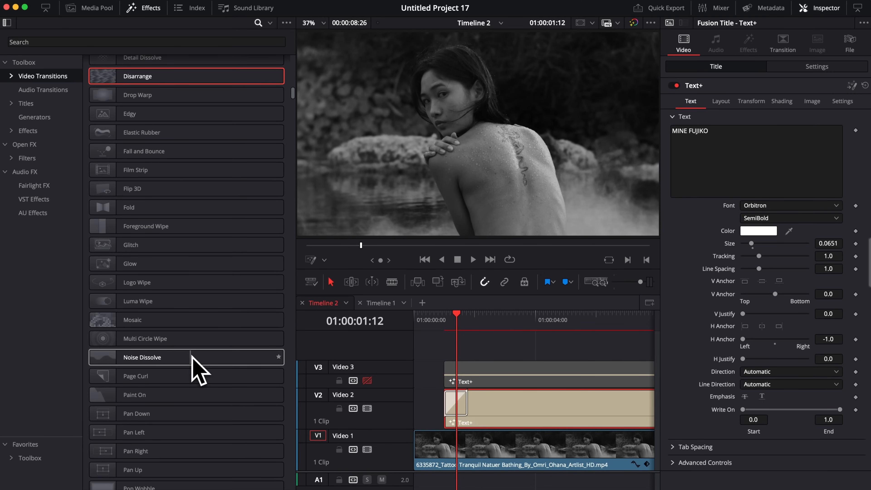
left_click_drag(154, 357, 460, 405)
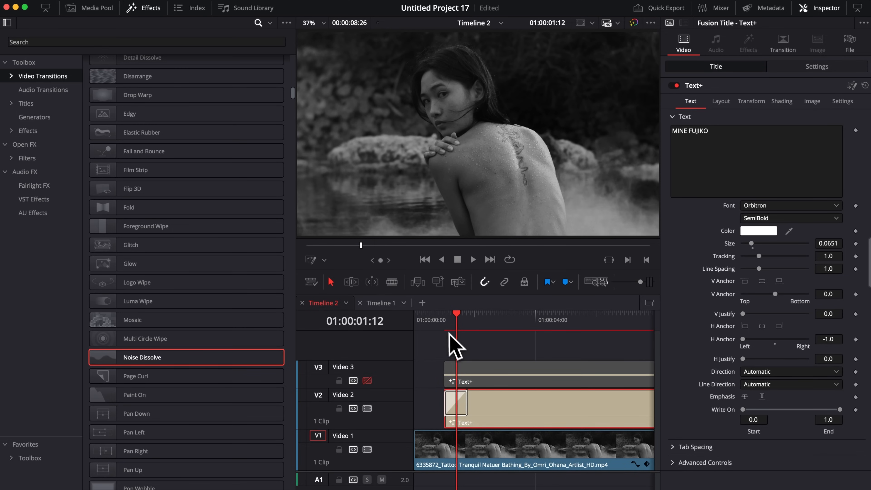
Play the Noise Dissolve transition on the name title from just before the title starts.
left_click(445, 319)
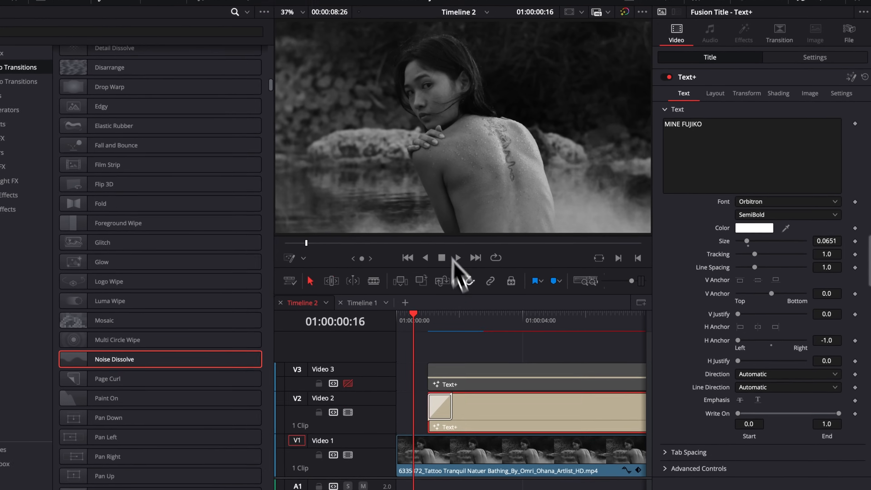
left_click(472, 260)
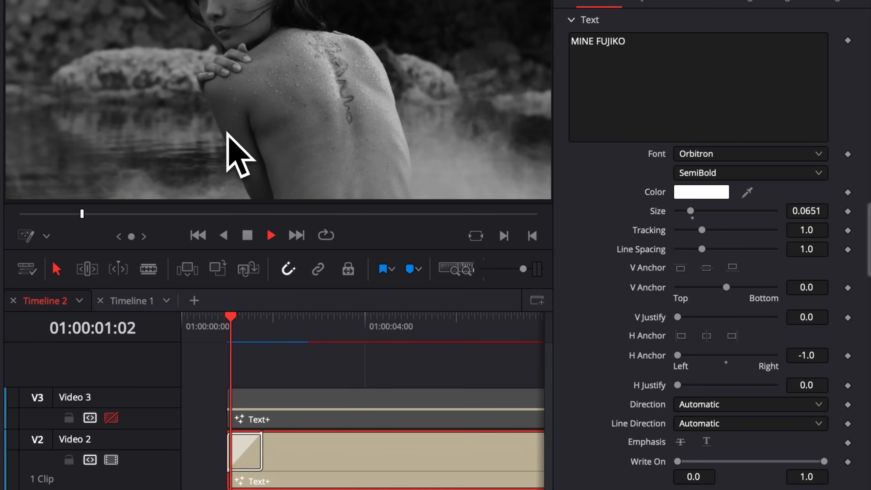
left_click(216, 316)
key("space")
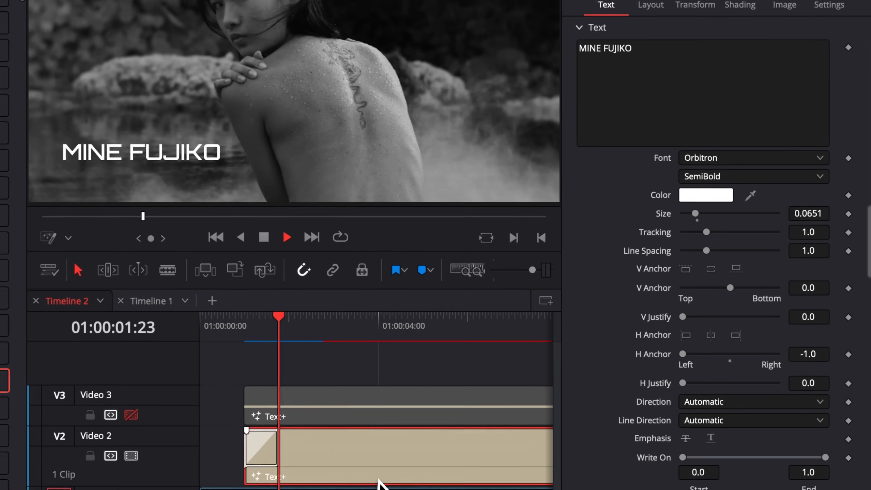
key("space")
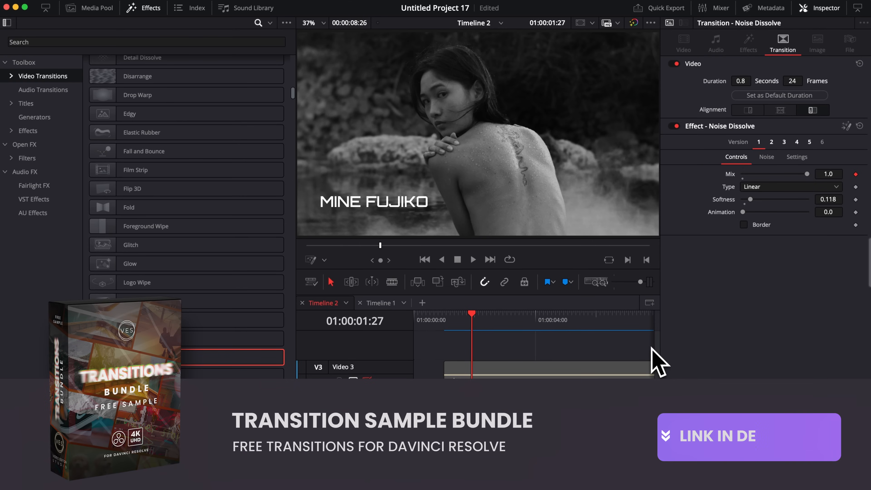
Replace the name title's start transition with Pan & Tilt Whip Transition Sample (VES) from the Transition Bundle Sample collection.
left_click(11, 76)
left_click(18, 90)
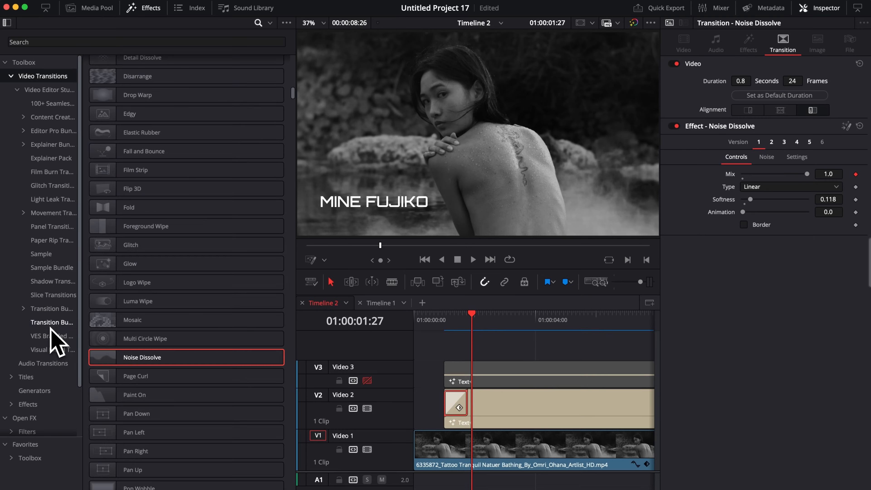
left_click(73, 486)
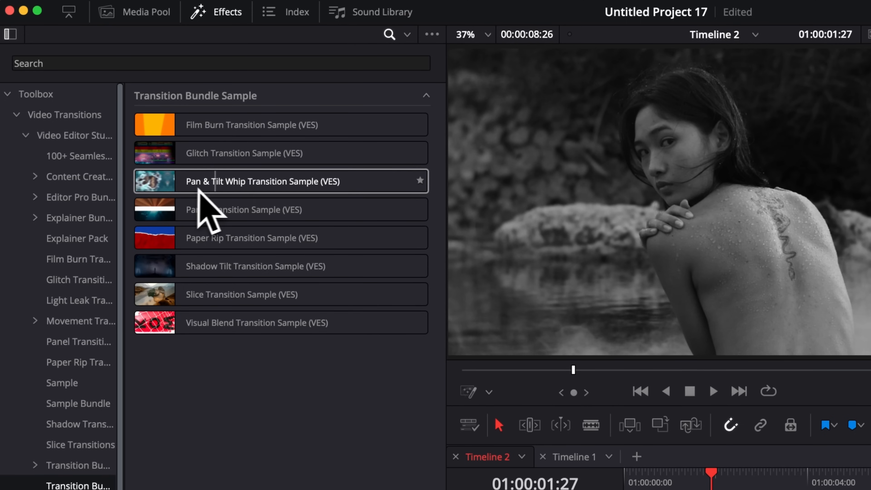
left_click_drag(249, 188, 693, 489)
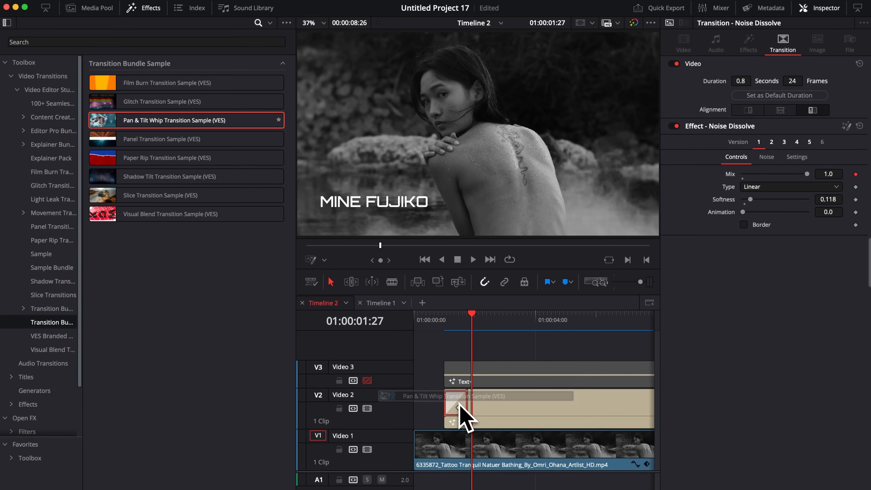
left_click_drag(458, 402, 458, 403)
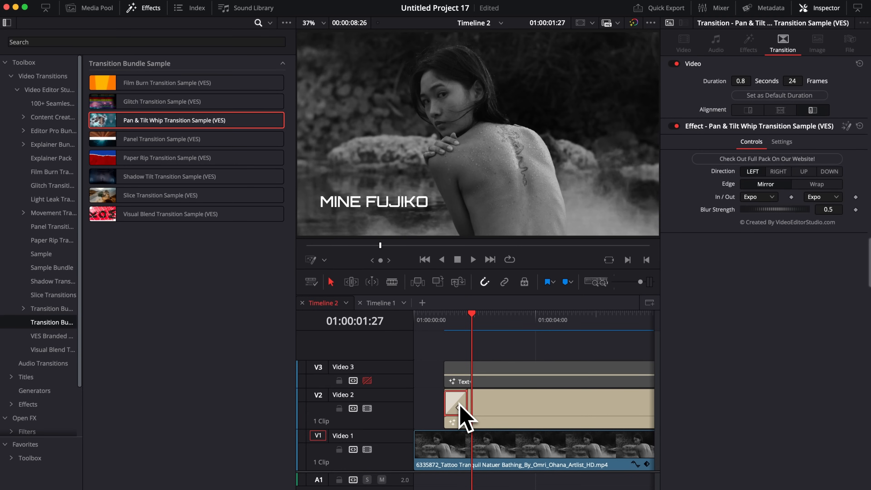
Play the name title's Pan & Tilt Whip transition from 01:00:01:00 with its direction on LEFT and on RIGHT.
left_click(445, 322)
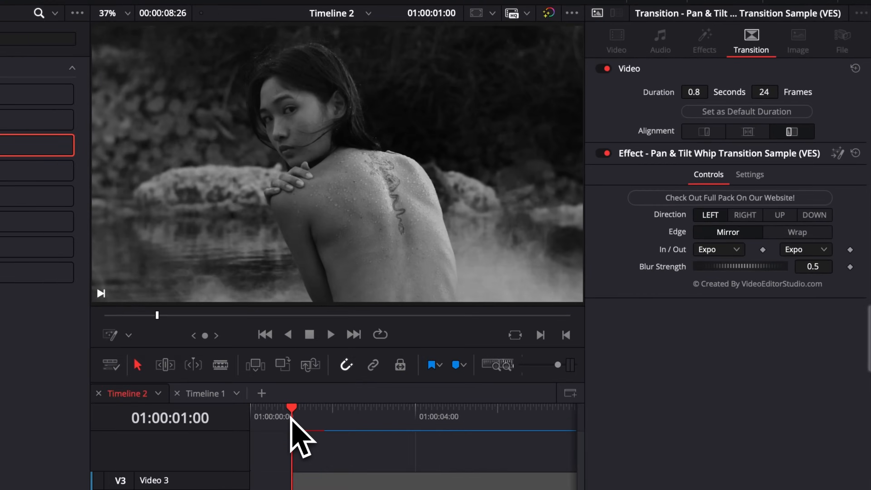
key("space")
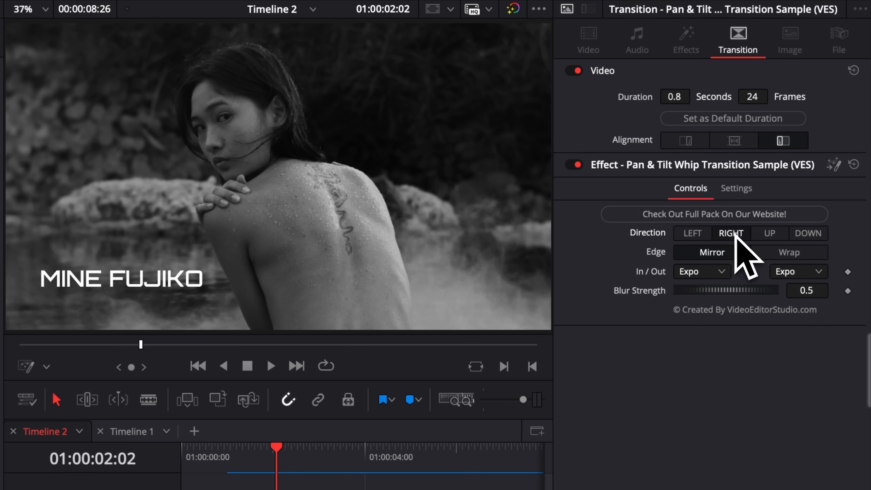
left_click(229, 468)
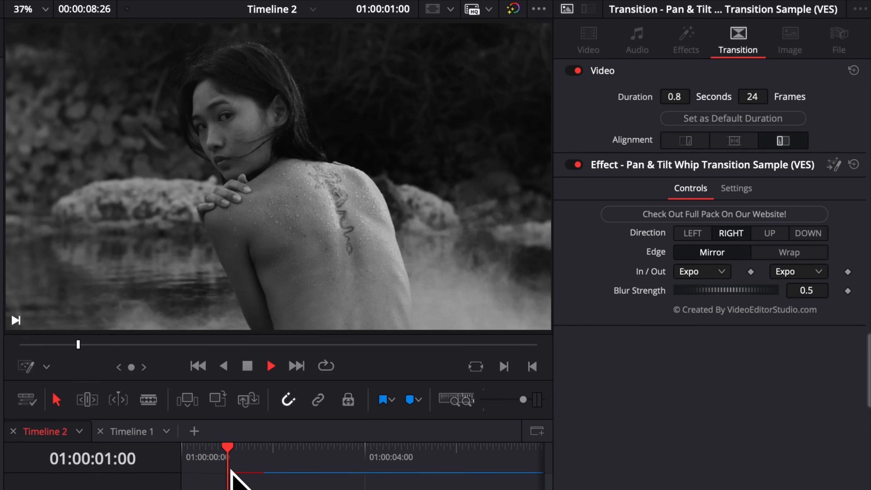
left_click(229, 470)
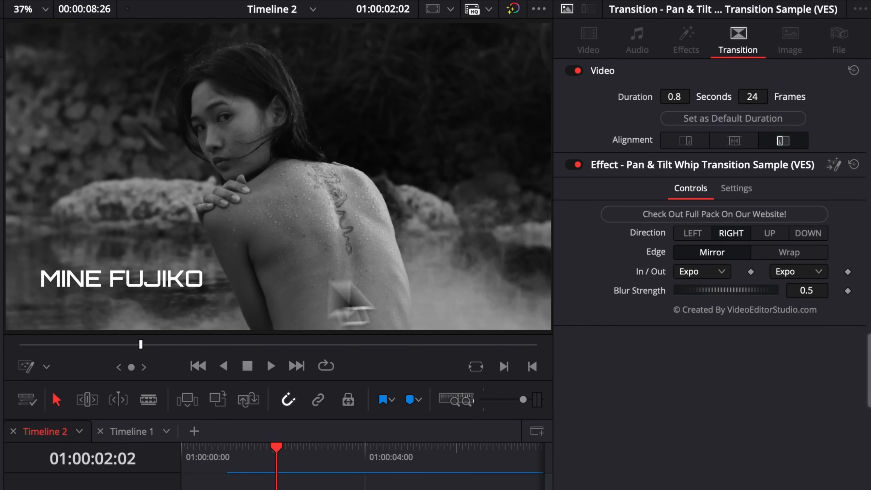
Set the name title's Pan & Tilt Whip direction to DOWN and play the result repeatedly from about 01:00:01:03.
left_click(805, 235)
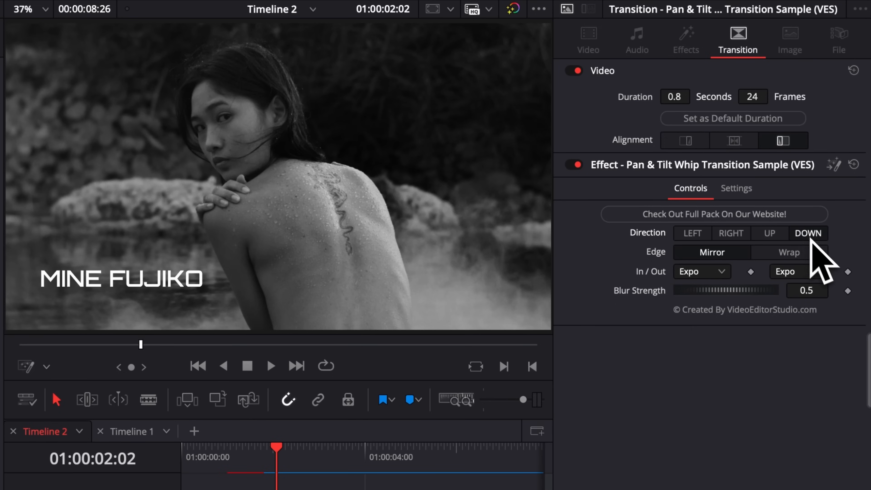
left_click(232, 456)
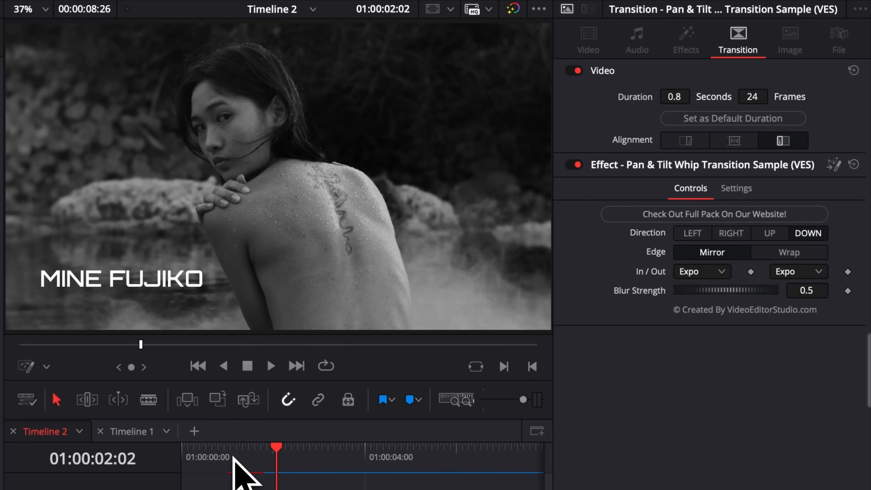
left_click(231, 456)
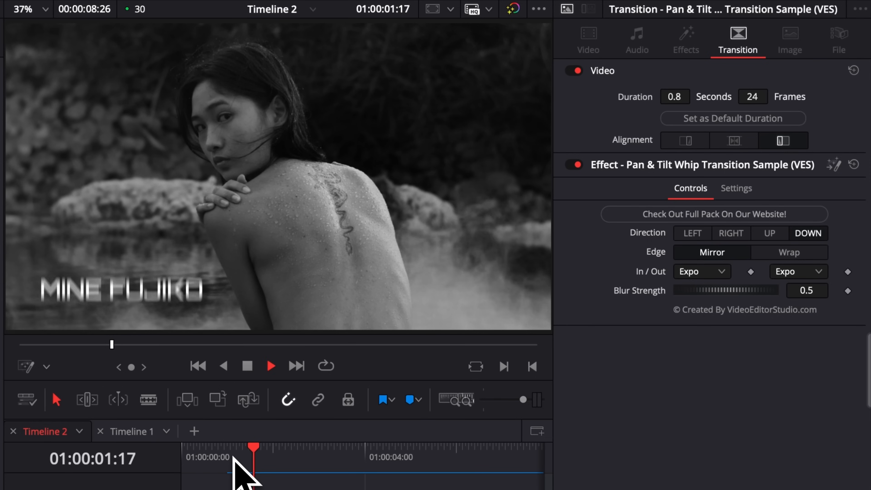
left_click(232, 456)
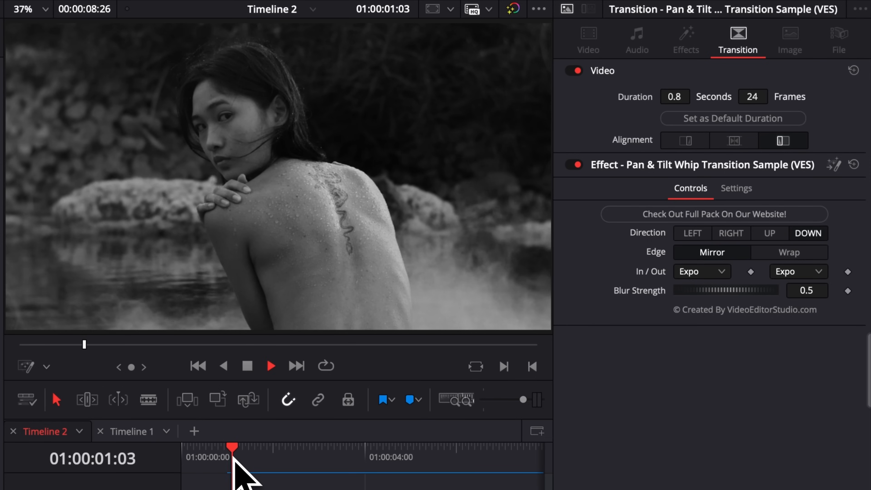
key("space")
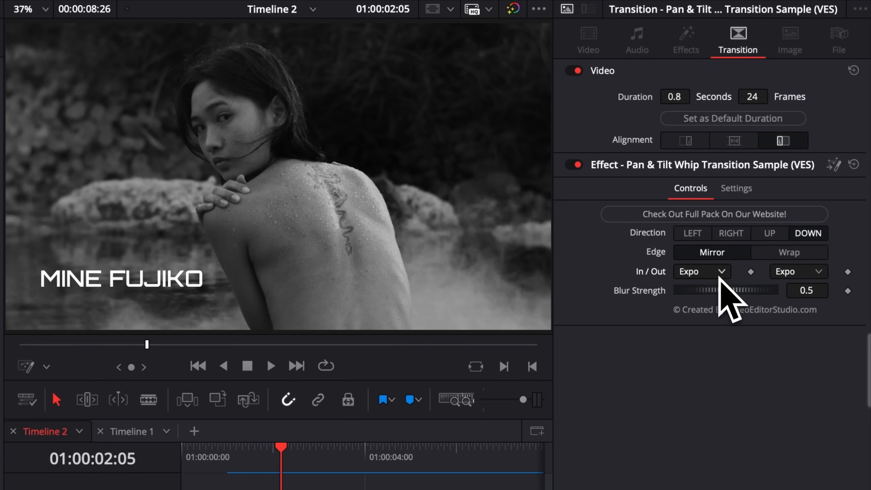
Check the transition's In easing options and lengthen the transition on the name title to 3.0 seconds (90 frames).
left_click(718, 274)
left_click(611, 382)
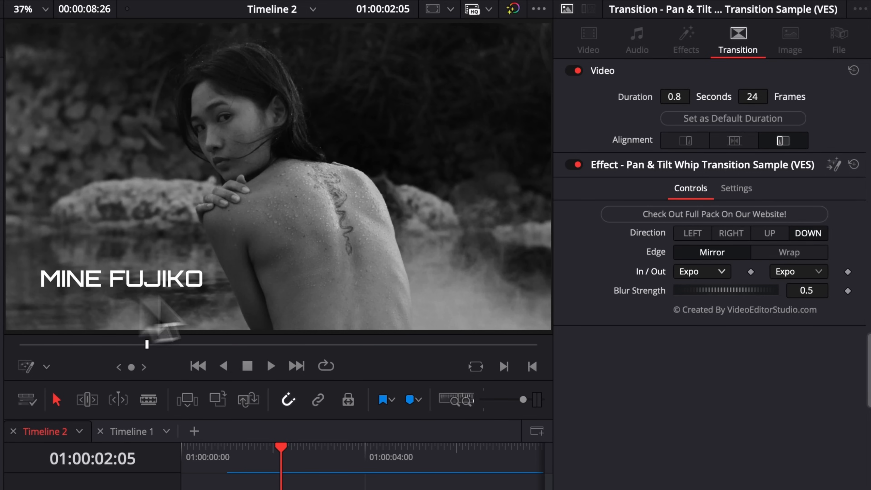
left_click_drag(264, 459, 246, 454)
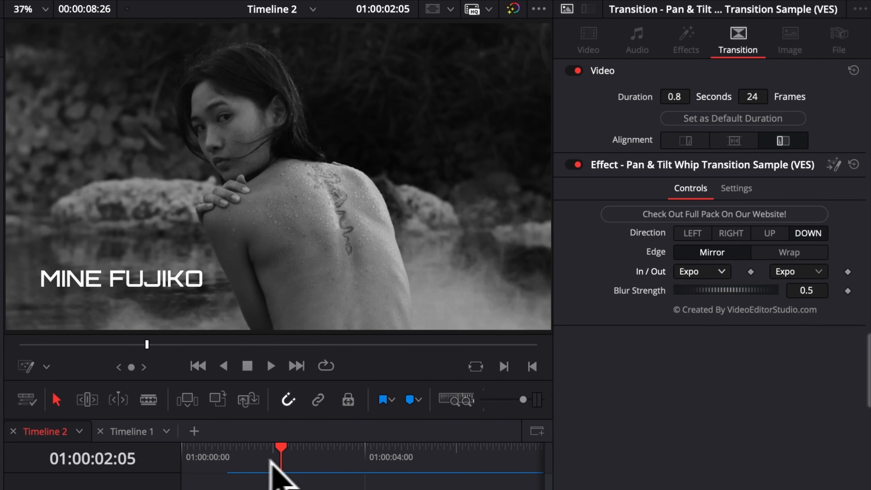
left_click_drag(454, 321, 459, 324)
left_click_drag(467, 399, 460, 340)
Play the lengthened Pan & Tilt Whip transition on the name title twice from its start.
left_click(445, 323)
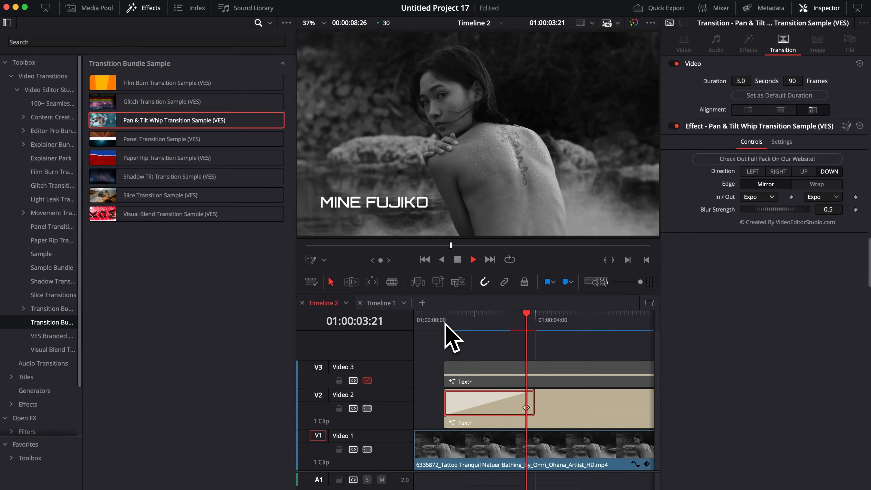
left_click(444, 323)
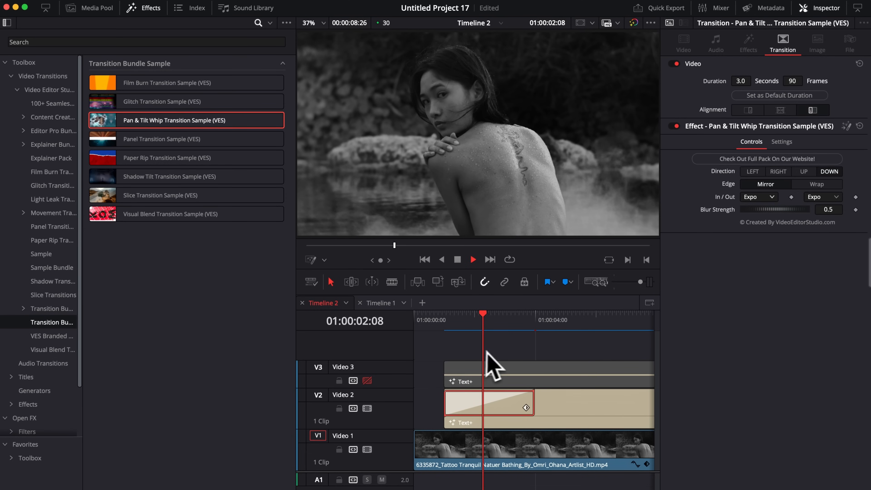
key("space")
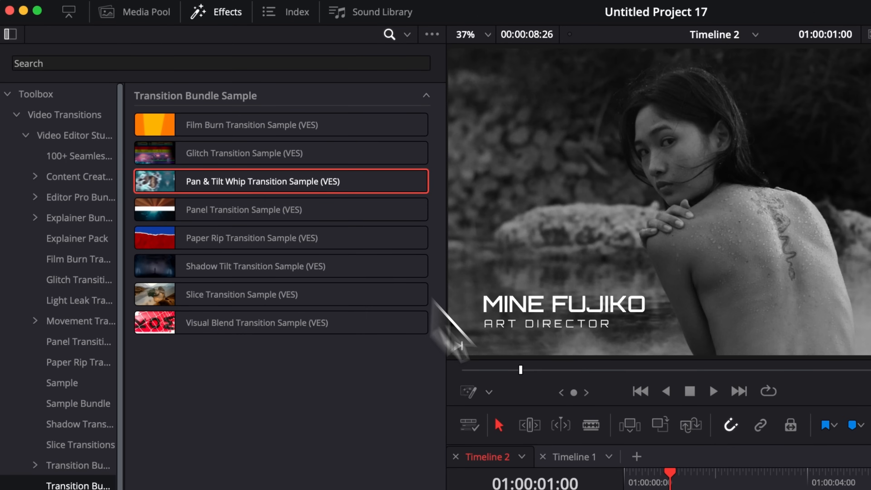
Apply Pan & Tilt Whip Transition Sample (VES) to the start of both the name and ART DIRECTOR titles and play them.
left_click_drag(209, 180, 464, 423)
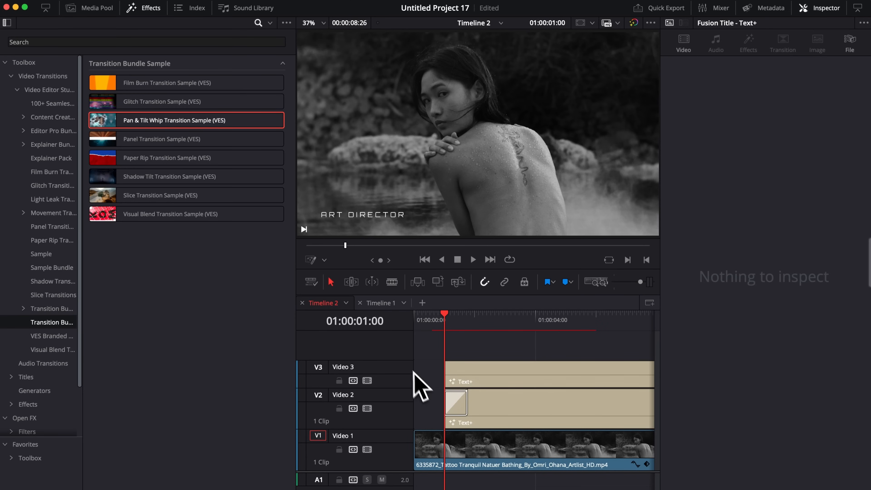
left_click_drag(145, 118, 463, 381)
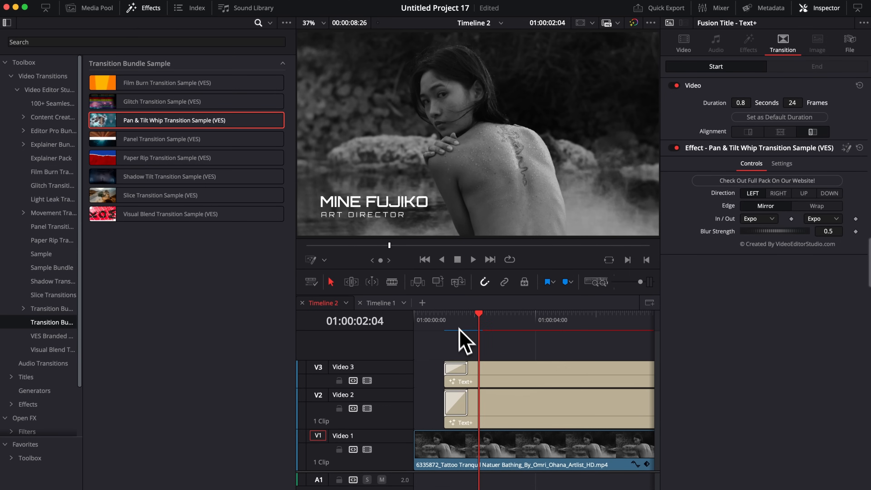
left_click(449, 320)
key("space")
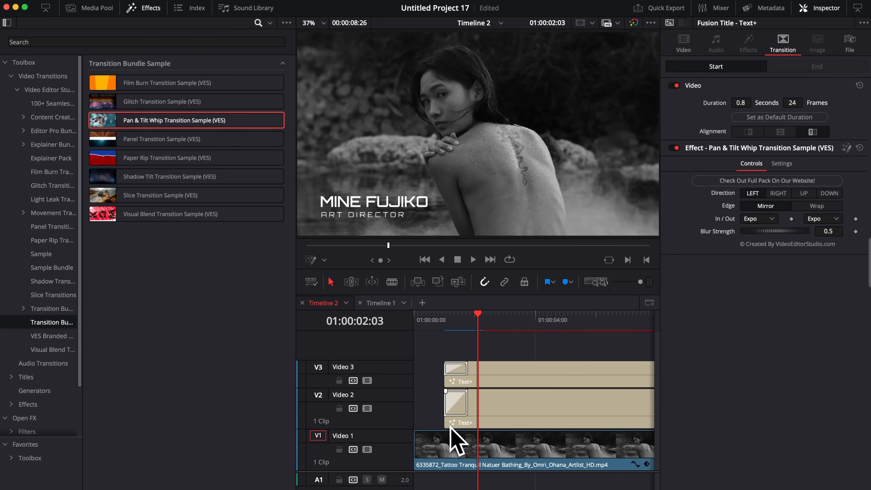
With the playhead at 01:00:01:12, set the name title's transition direction to DOWN.
left_click(456, 320)
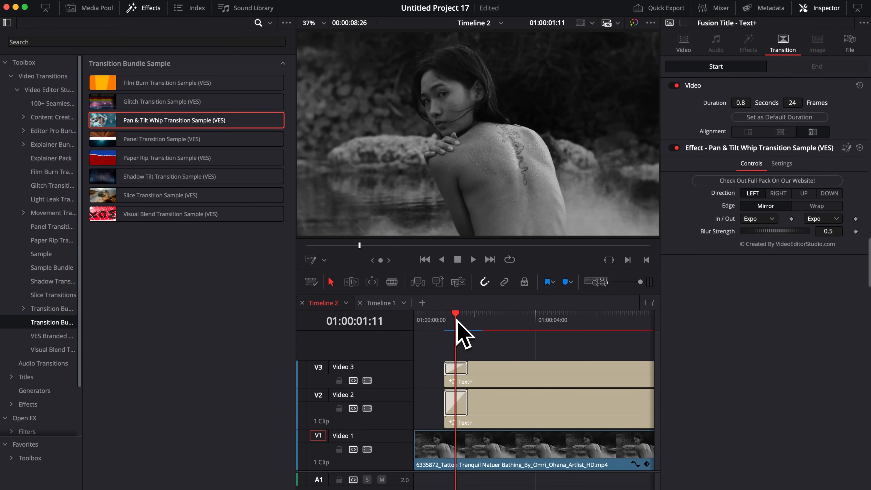
left_click_drag(454, 322, 457, 328)
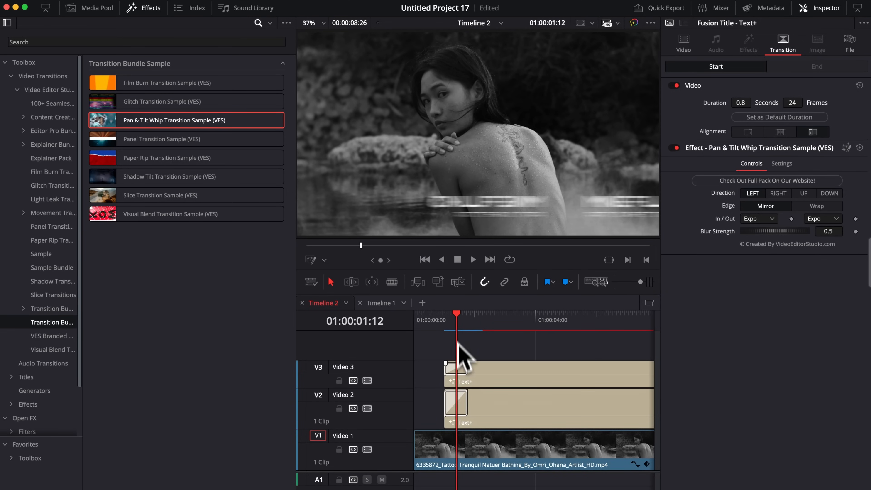
left_click(460, 400)
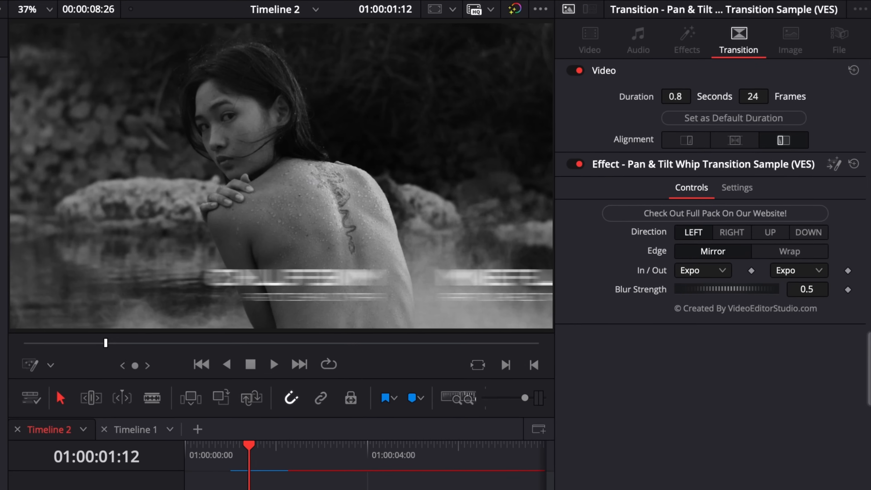
left_click(807, 233)
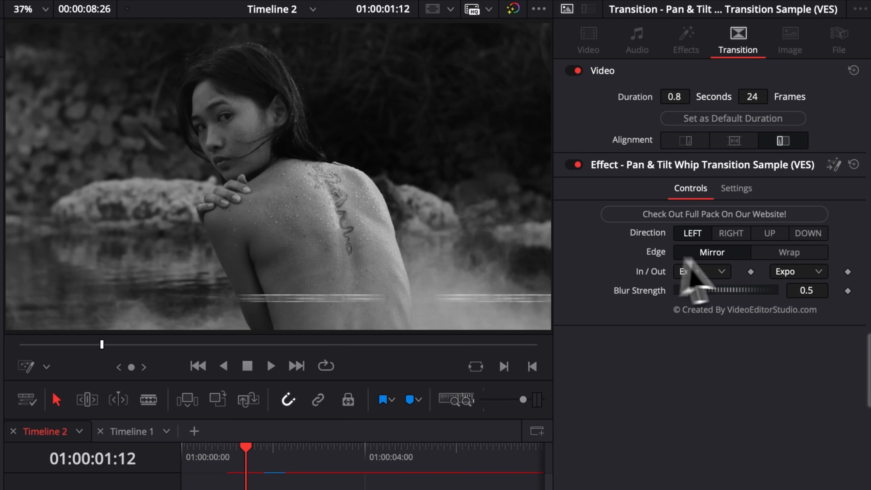
Set the ART DIRECTOR title's transition direction to RIGHT and play both titles from 01:00:01:00.
left_click(733, 234)
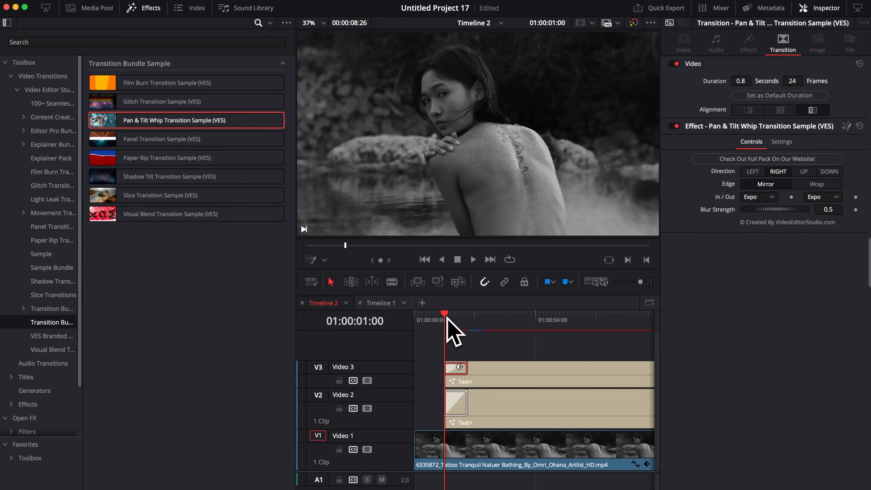
key("space")
key("space")
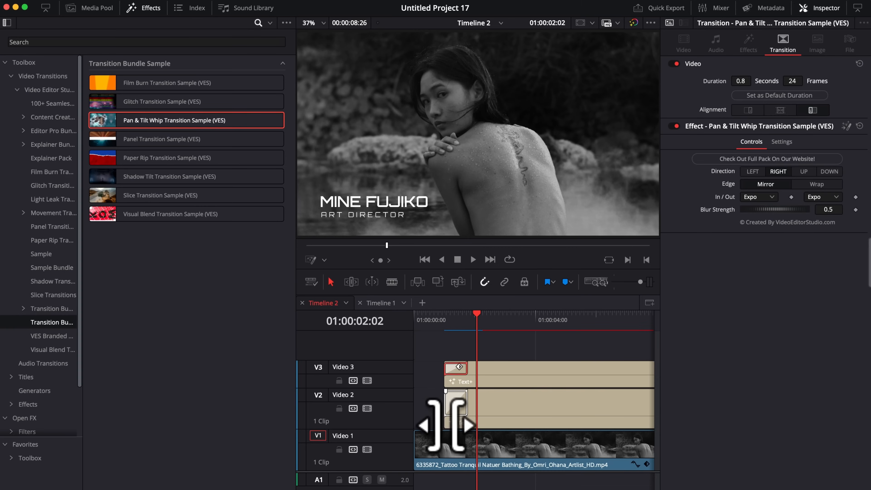
Extend the name title's start so it begins before the ART DIRECTOR title, and play the staggered animation.
left_click(446, 425)
left_click_drag(447, 425, 436, 423)
left_click(439, 320)
key("space")
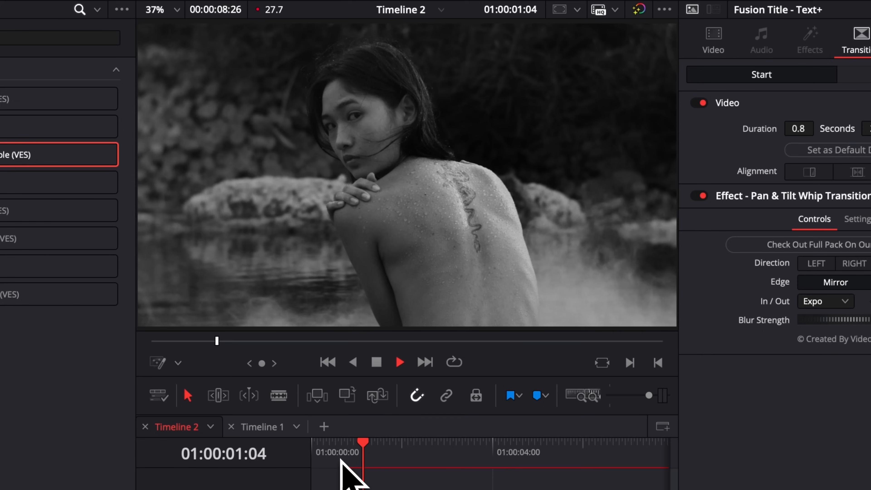
Trim the name title's start closer to the ART DIRECTOR title's start and replay the opening animation.
key("space")
left_click(349, 452)
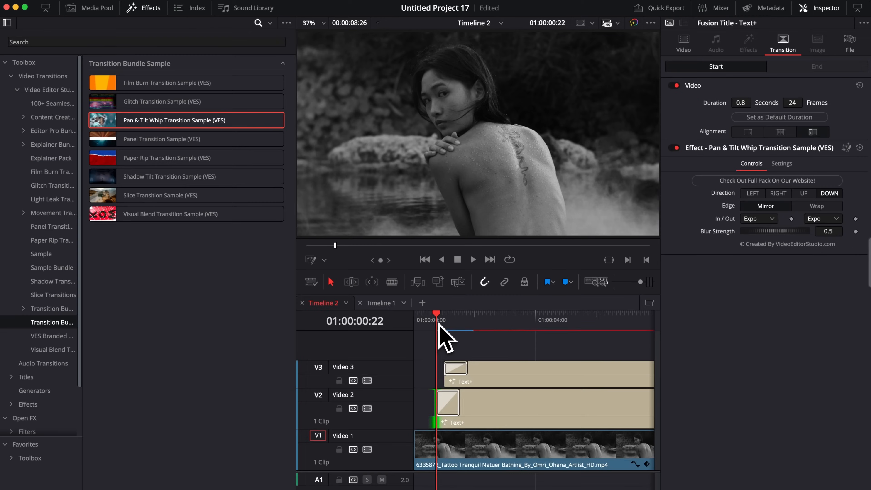
scroll(438, 324, "up", 3)
left_click_drag(502, 418, 520, 423)
left_click(463, 318)
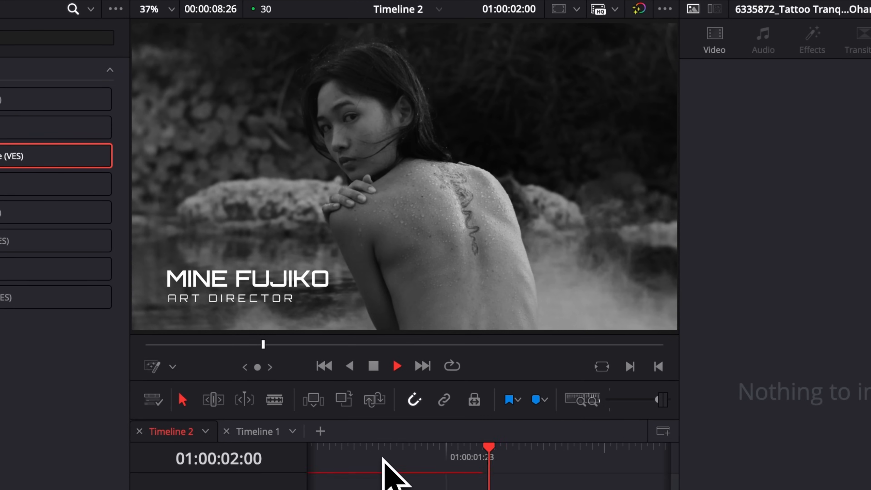
key("space")
scroll(397, 472, "left", 5)
left_click(378, 461)
key("space")
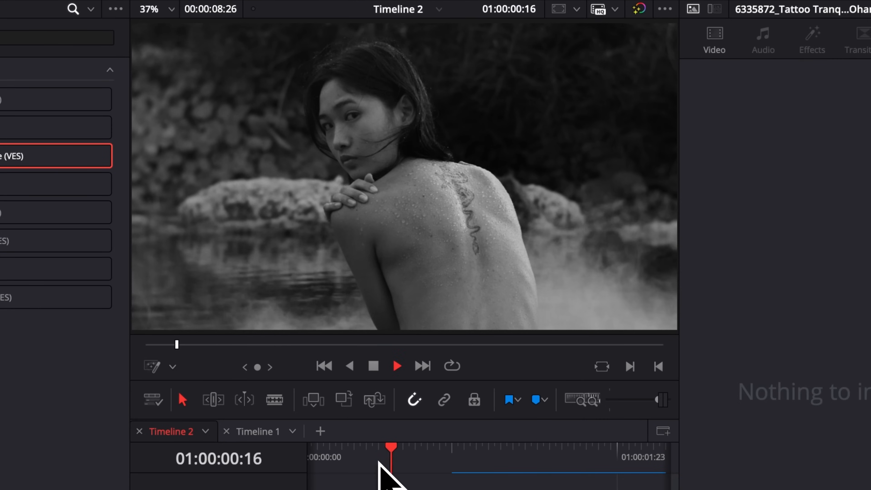
key("space")
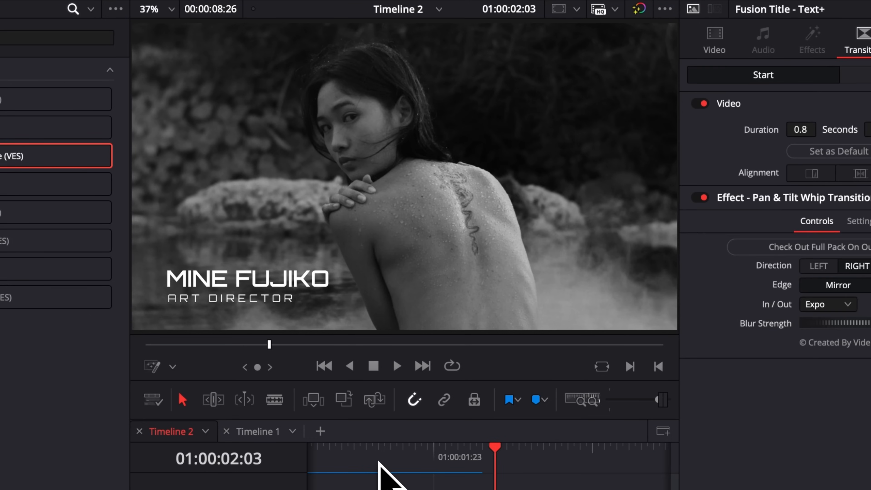
Copy the ART DIRECTOR title's start transition to the end of the same title and play the ending.
key("super+minus")
key("super+minus")
key("super+minus")
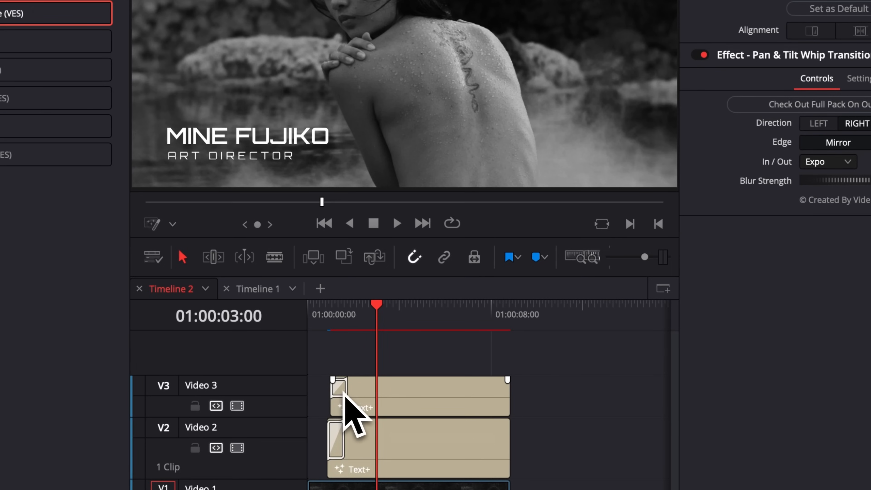
left_click(344, 393)
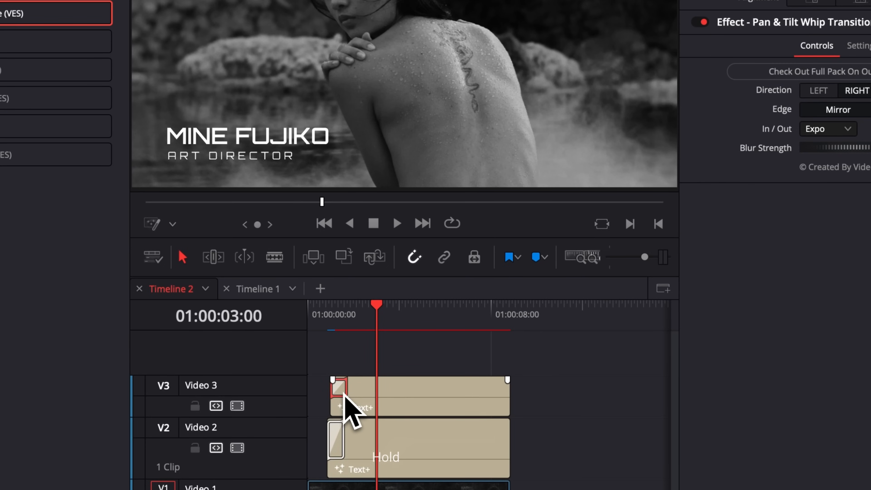
left_click_drag(343, 393, 511, 391)
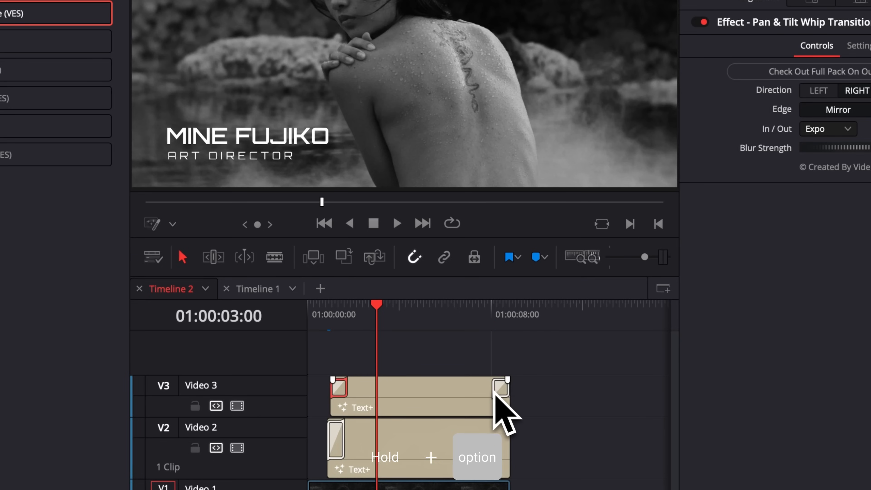
left_click(497, 305)
key("space")
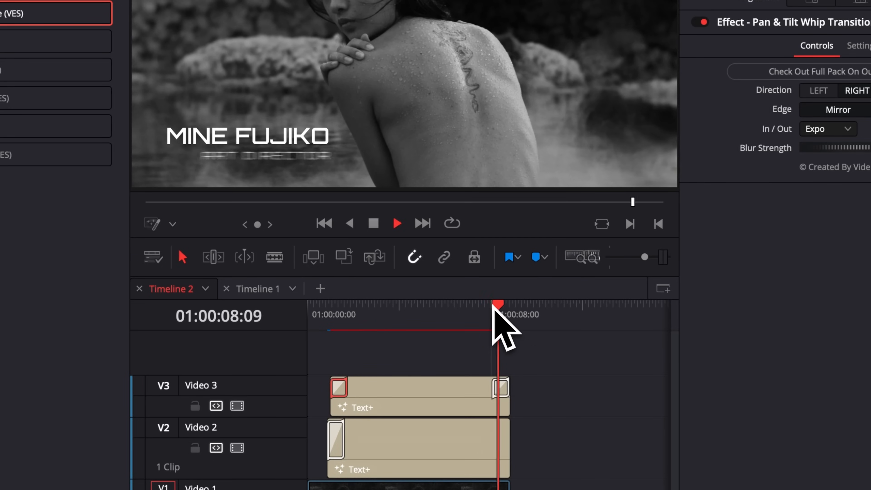
left_click(492, 304)
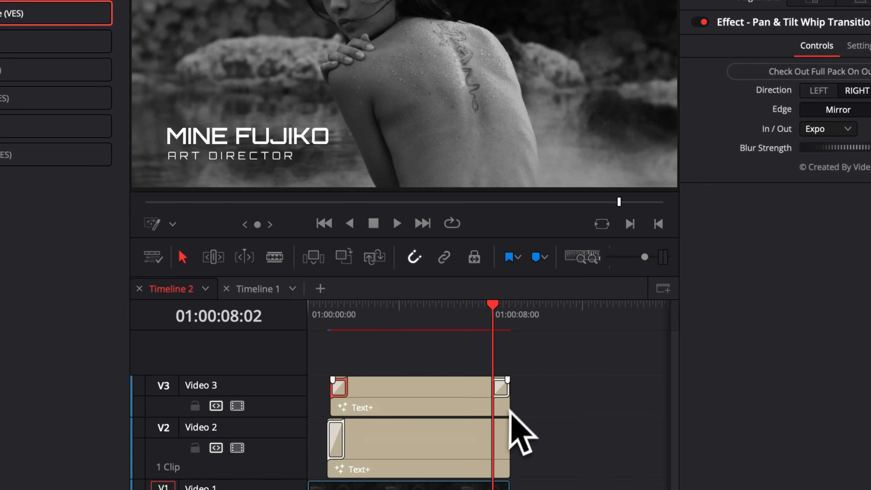
Set the direction of the ART DIRECTOR title's end transition to LEFT and play the exit animation.
left_click(501, 387)
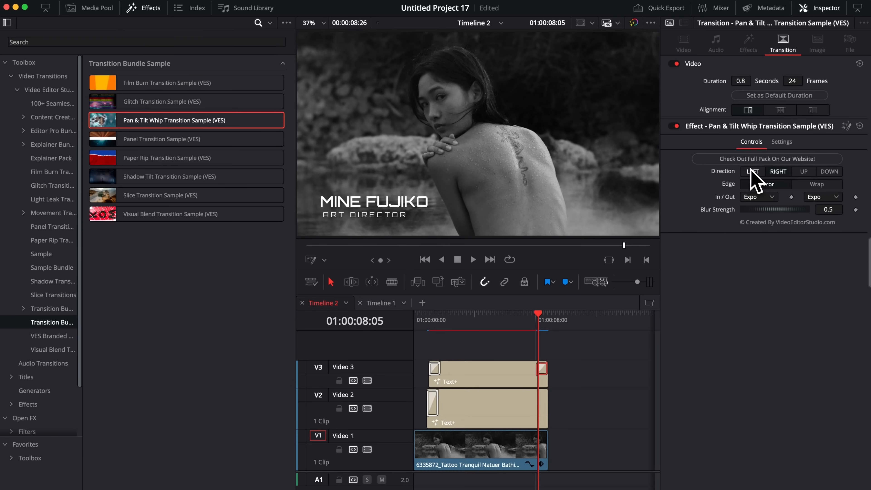
left_click(513, 319)
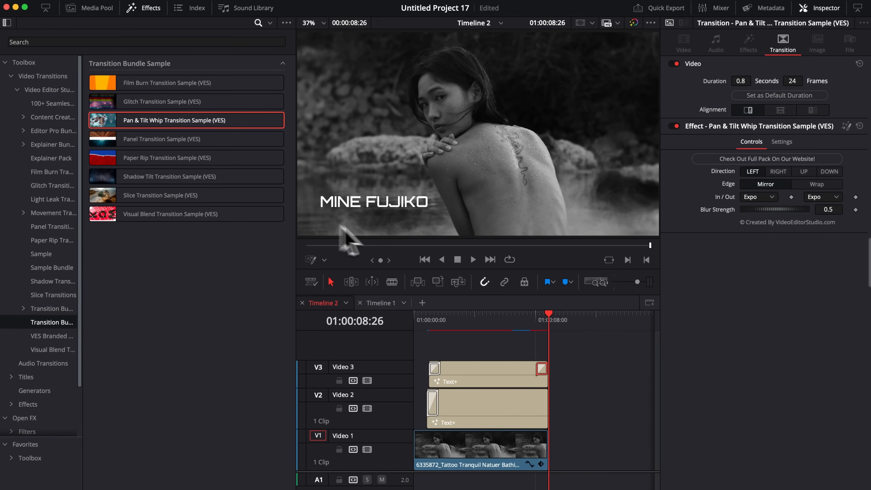
left_click(527, 317)
key("space")
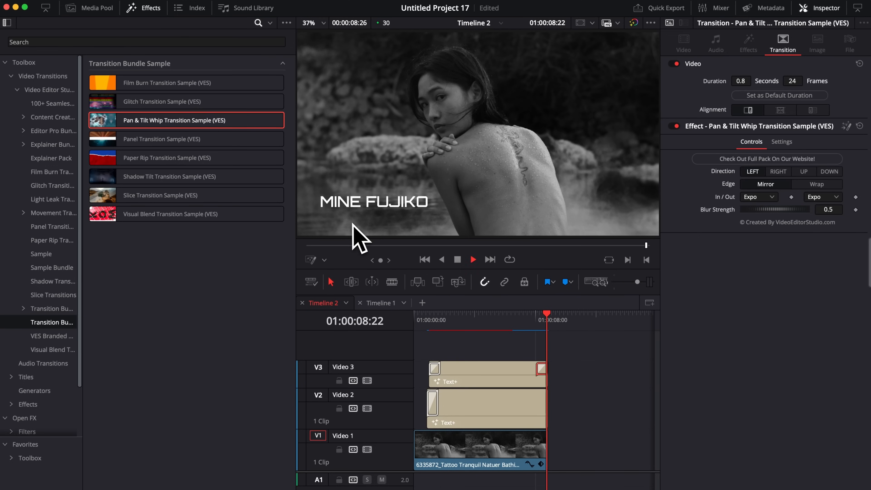
Copy the name title's start transition to its end and set the copy's direction to UP.
left_click(434, 405)
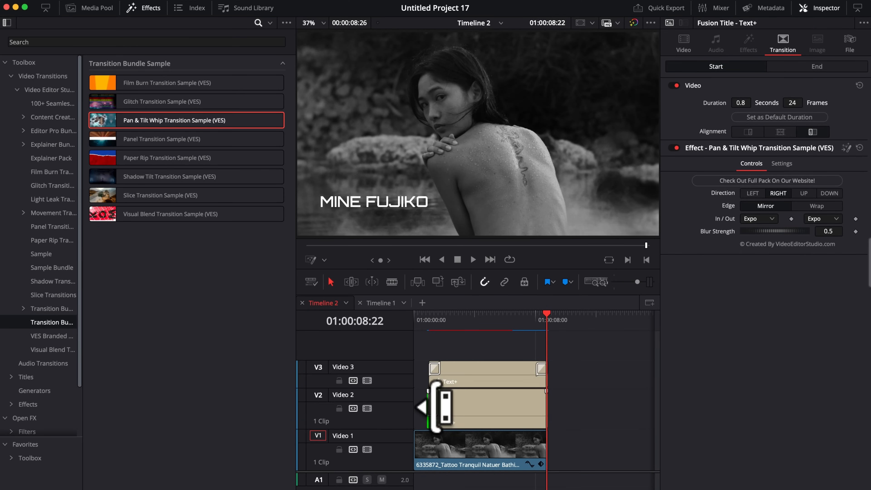
left_click(433, 414)
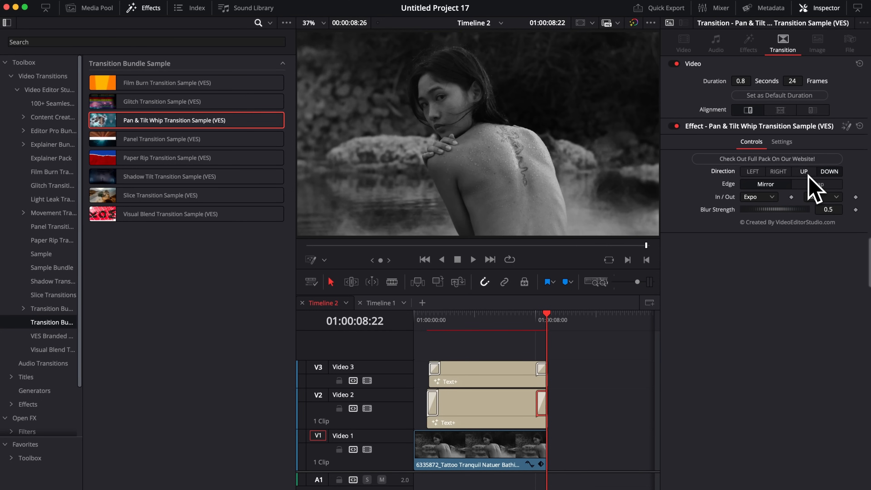
left_click(525, 324)
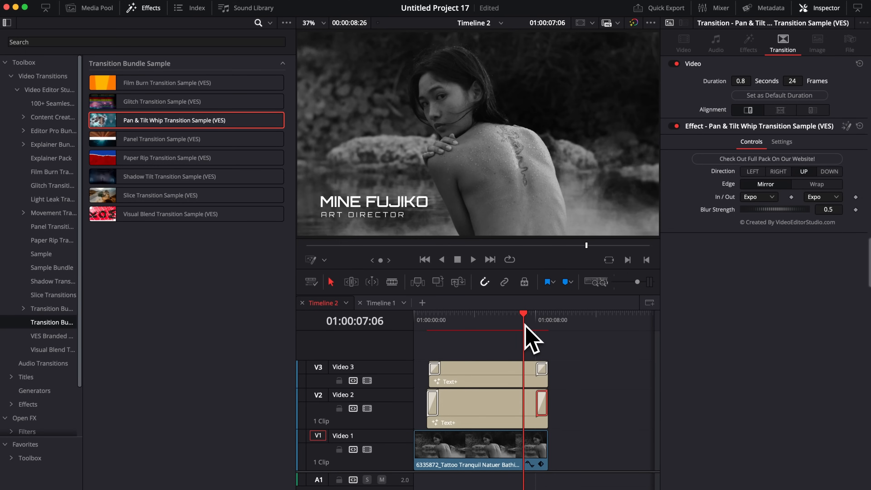
Play the complete lower third from the beginning of the timeline to check its entrance and exit.
left_click(417, 321)
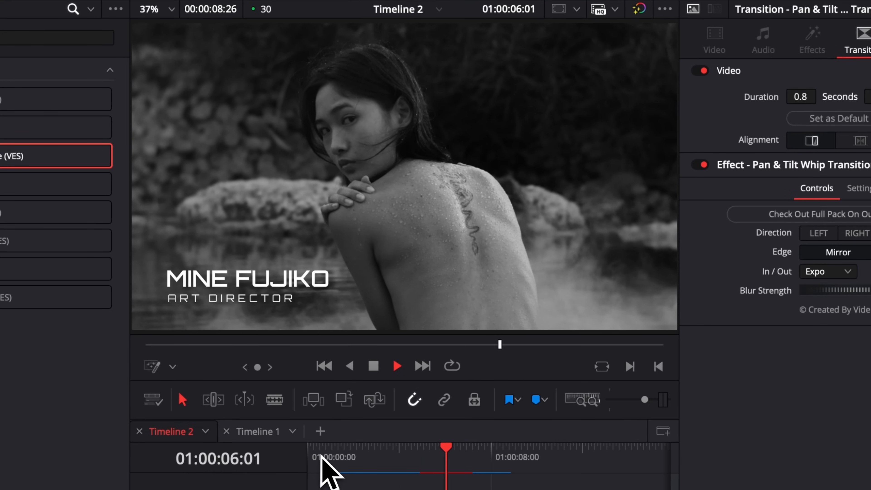
left_click(334, 453)
key("space")
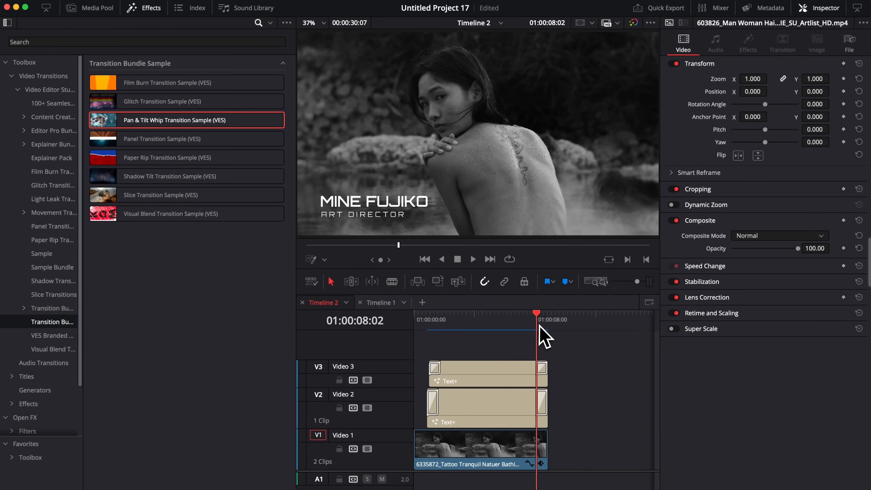
Add a Text+ title on Video 2 above the red hands clip, spanning the playhead at 01:00:23:20.
left_click_drag(538, 324, 457, 317)
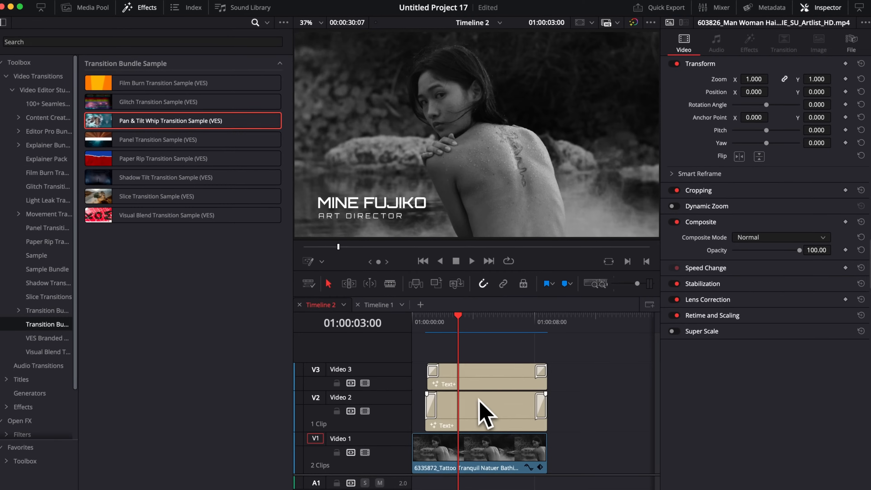
scroll(532, 401, "right", 10)
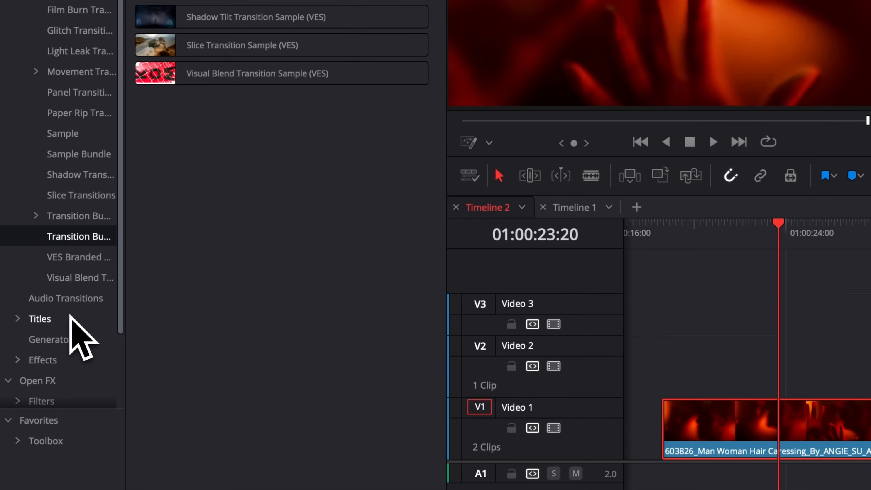
left_click(33, 376)
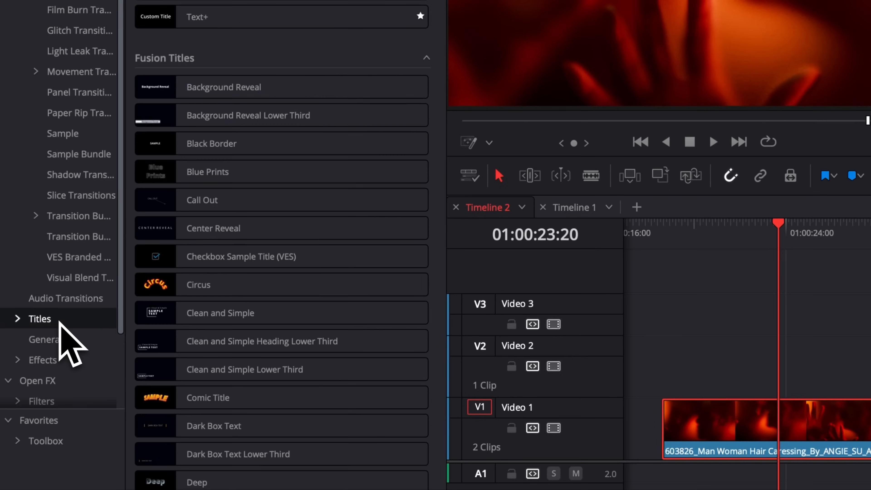
left_click_drag(188, 23, 758, 406)
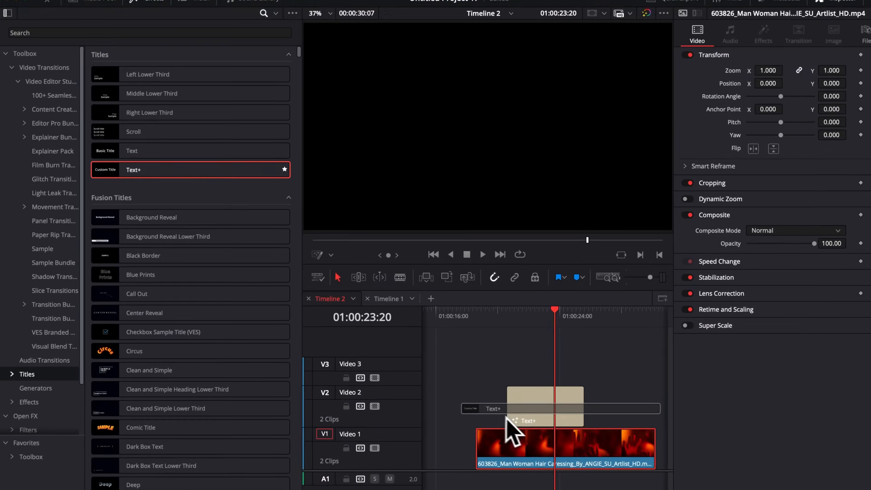
left_click_drag(561, 407, 549, 408)
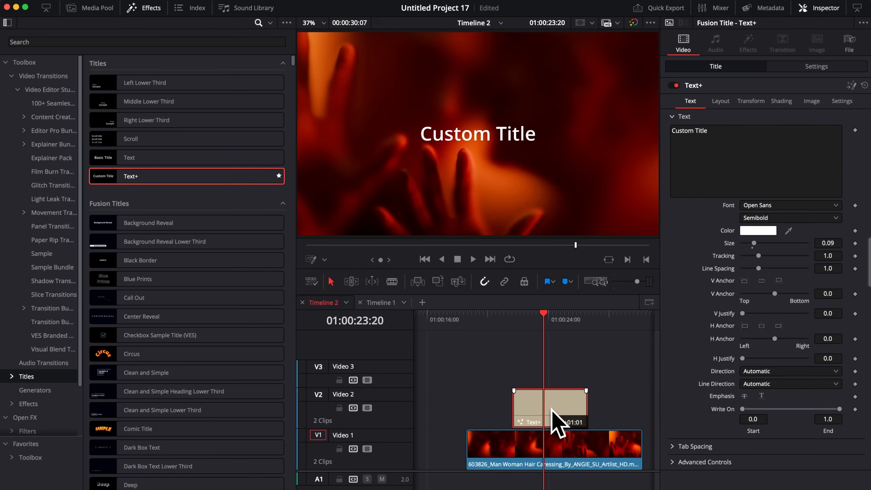
Change the new title's text to FEELINGS, in the Rocket Rinder font at size 0.1575.
left_click(722, 129)
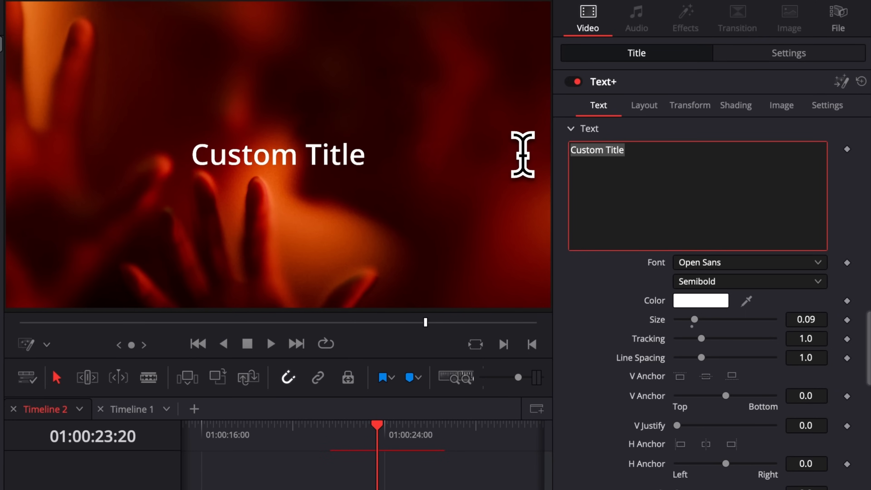
type("FEELINGS")
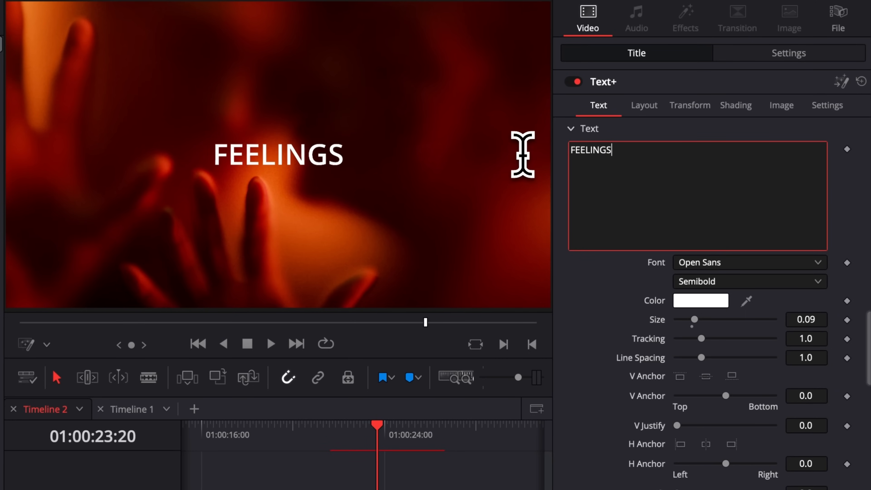
left_click(697, 266)
scroll(728, 412, "down", 4)
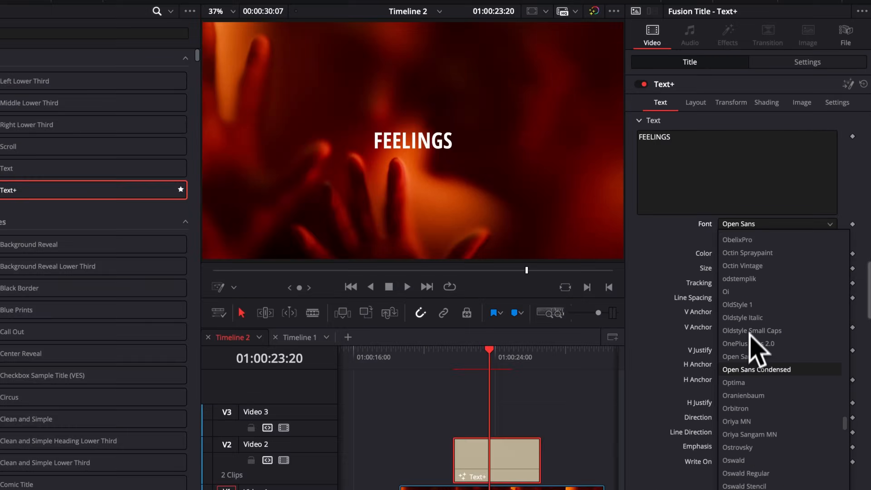
scroll(757, 346, "down", 8)
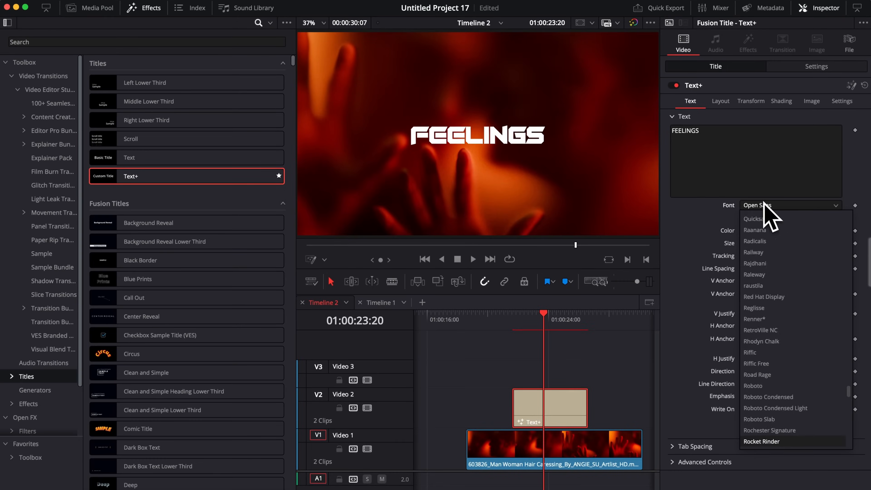
left_click(751, 288)
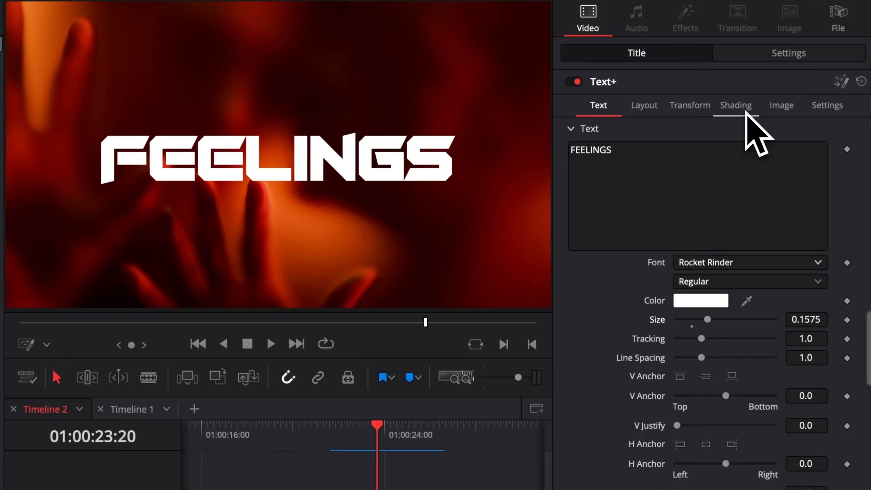
Open the FEELINGS title's shading settings and preview the Red Outline and Black Shadow elements.
left_click(752, 129)
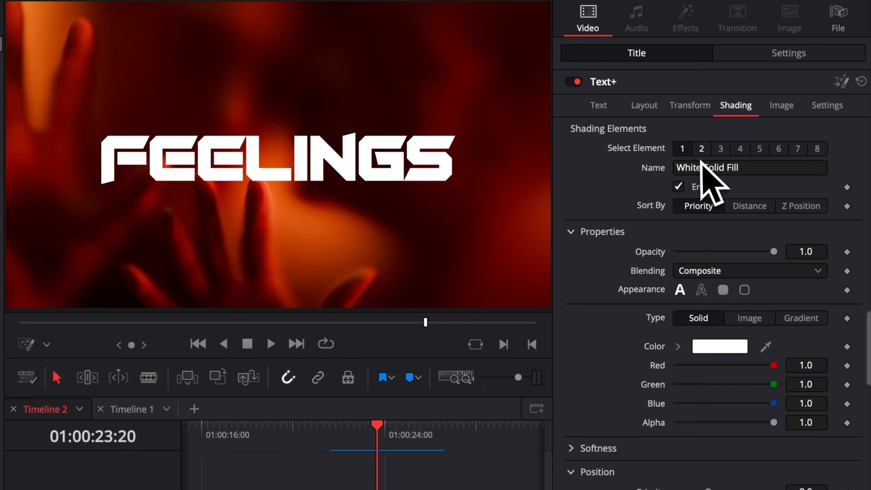
left_click(758, 130)
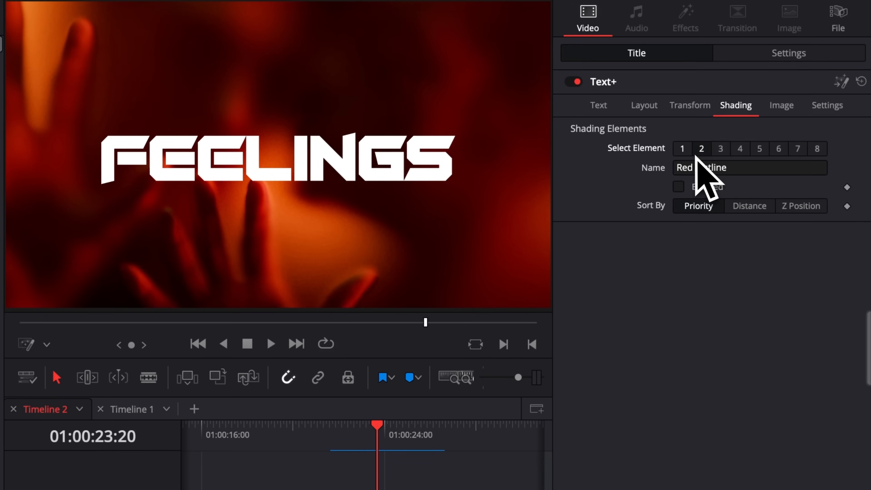
left_click(682, 150)
left_click(697, 152)
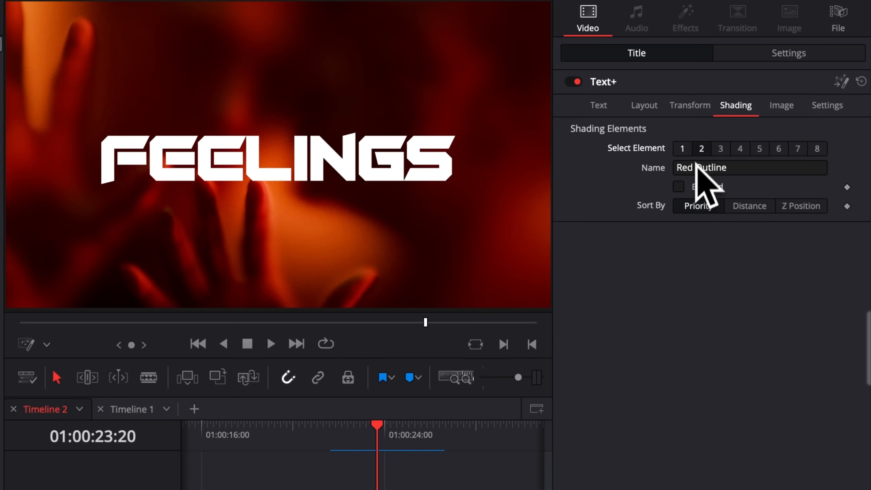
left_click(678, 189)
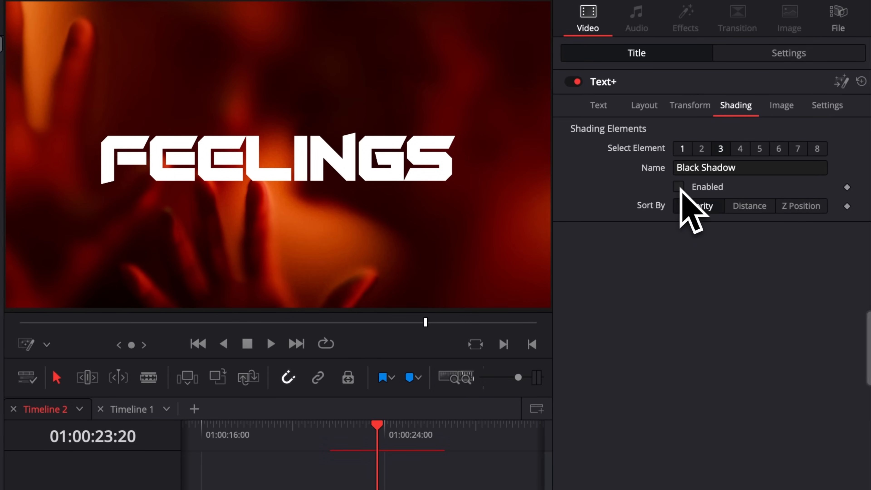
left_click(678, 187)
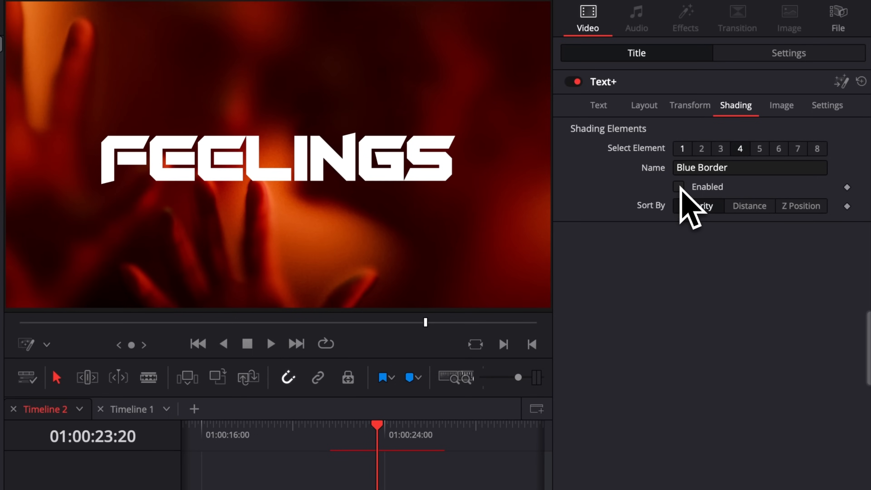
Toggle shading element 4, Blue Border, to compare the FEELINGS title with and without it, leaving it enabled.
left_click(679, 187)
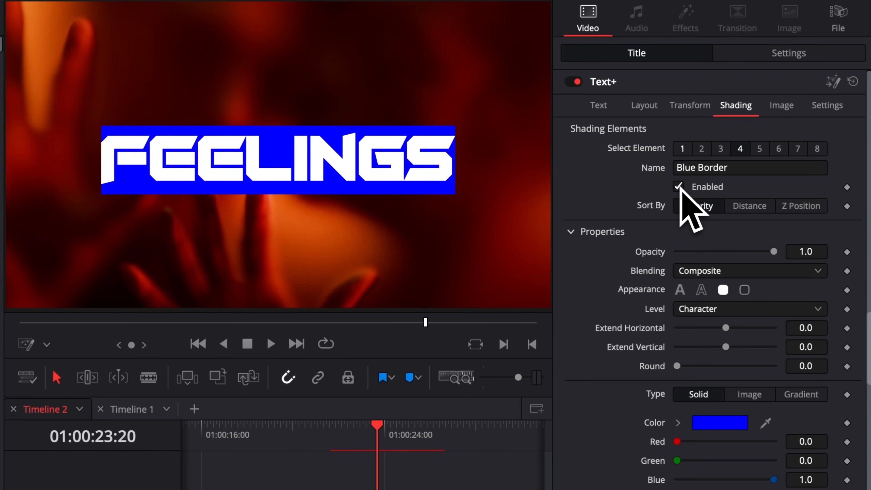
left_click(679, 187)
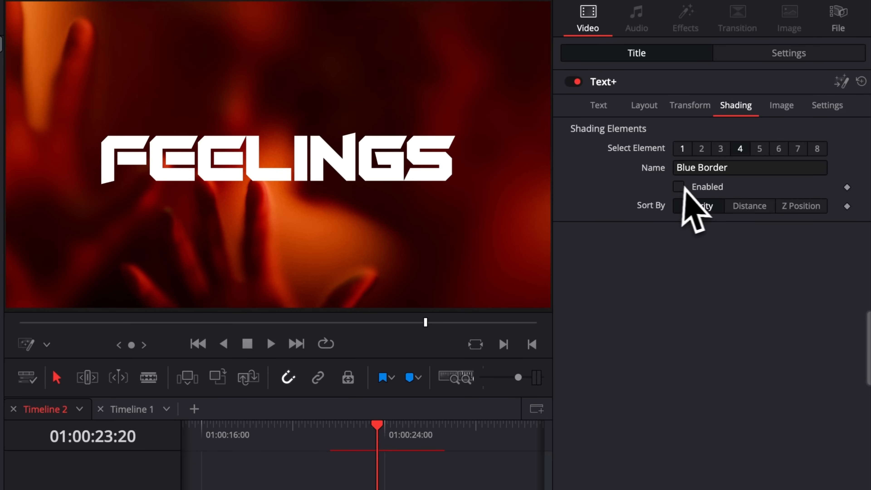
left_click(678, 187)
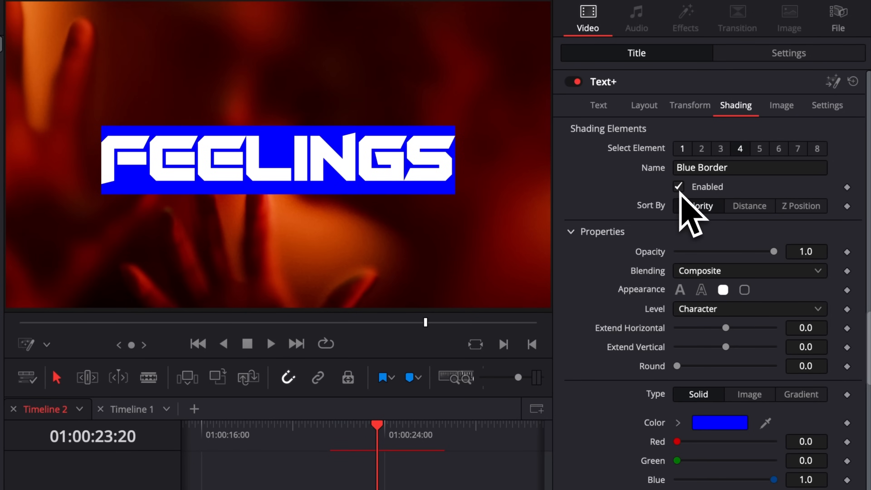
Change the Blue Border shading element's solid color to black.
left_click(721, 423)
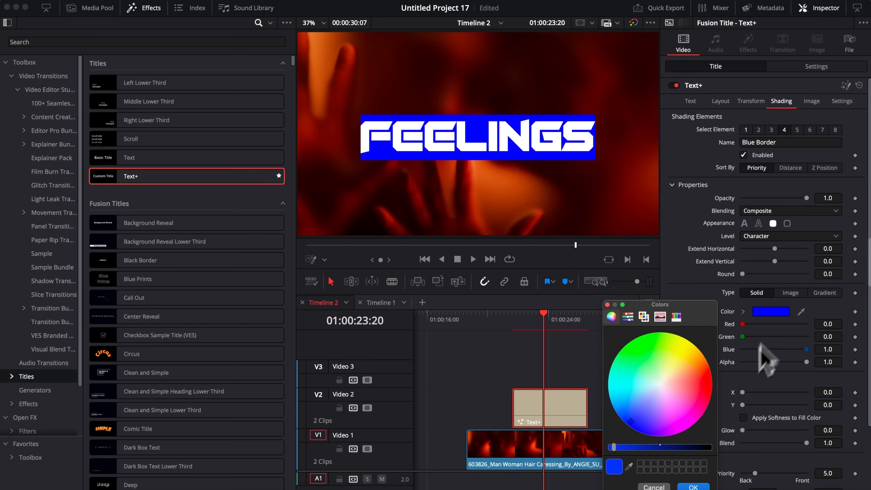
left_click_drag(706, 445, 717, 448)
left_click(701, 486)
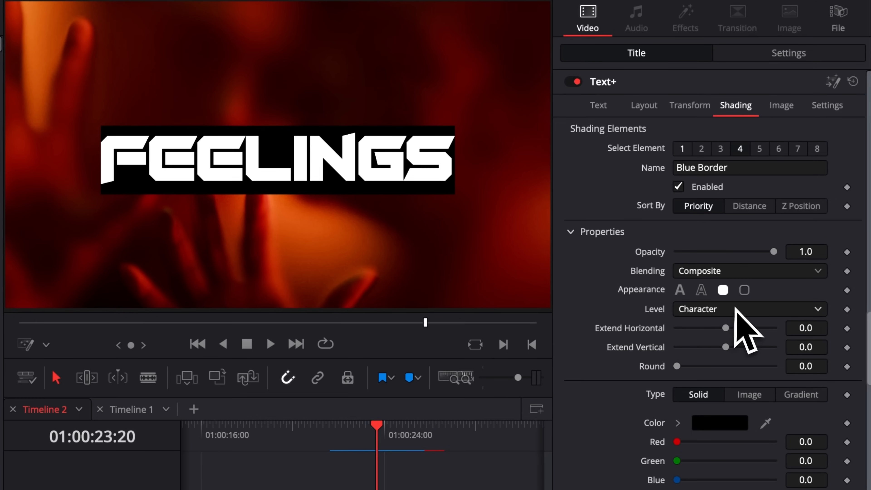
Set the Blue Border element's level to Text, extend it 0.25 horizontally and 0.1 vertically, and round its corners to 0.11.
left_click(723, 310)
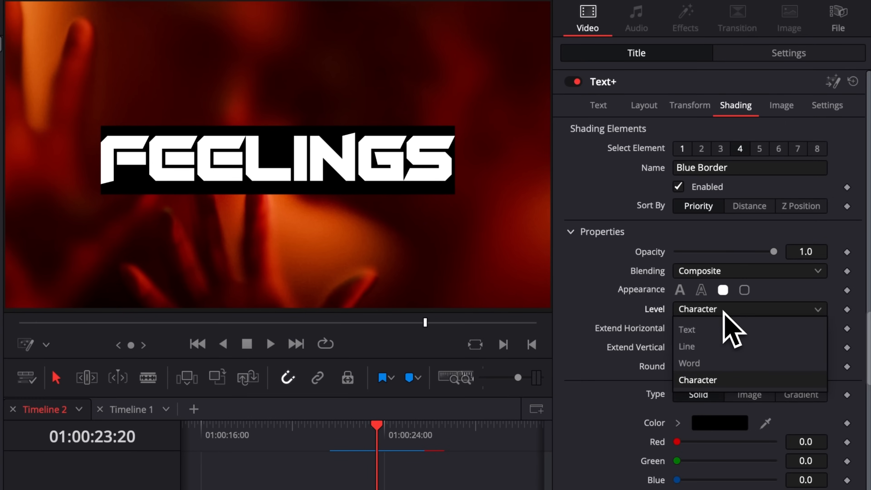
left_click(724, 328)
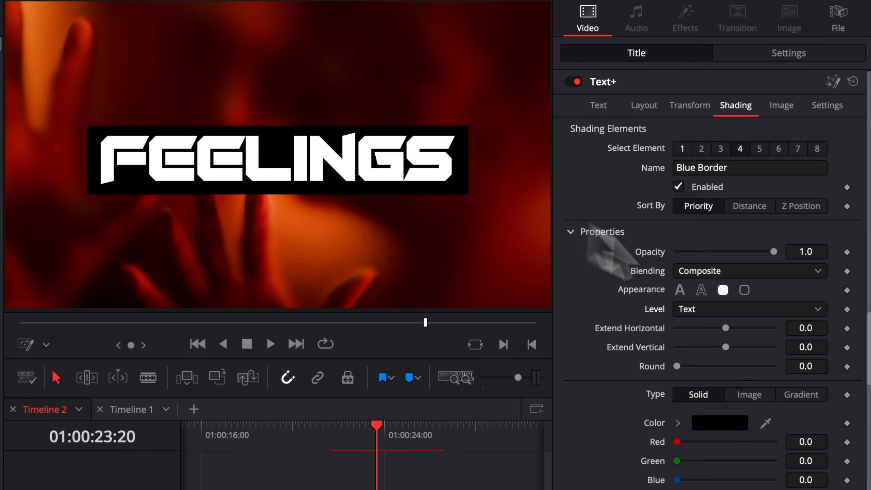
left_click_drag(728, 327, 729, 351)
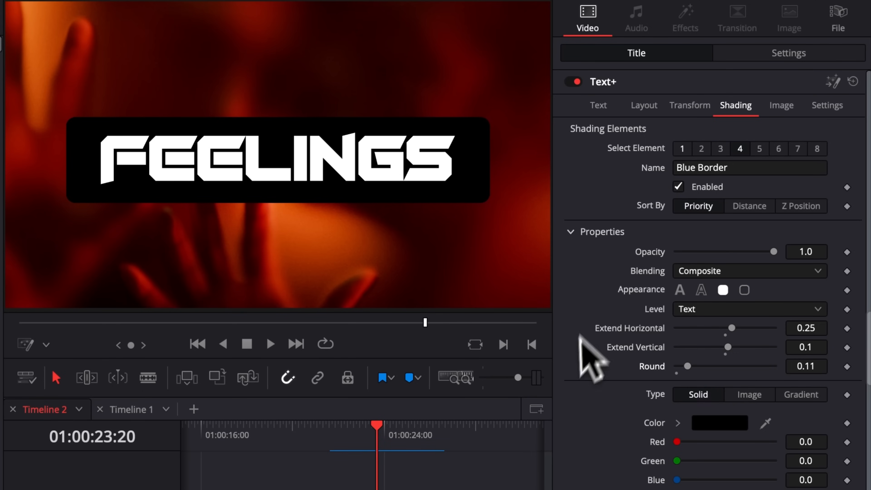
Add the test word hfh after FEELINGS in the title text to check how the background box adapts, and delete it again.
left_click(600, 105)
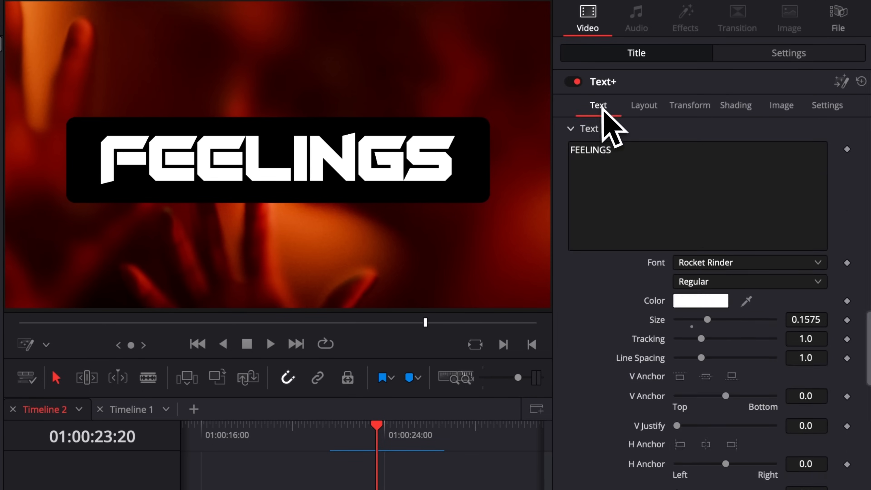
left_click(639, 158)
type("hfh")
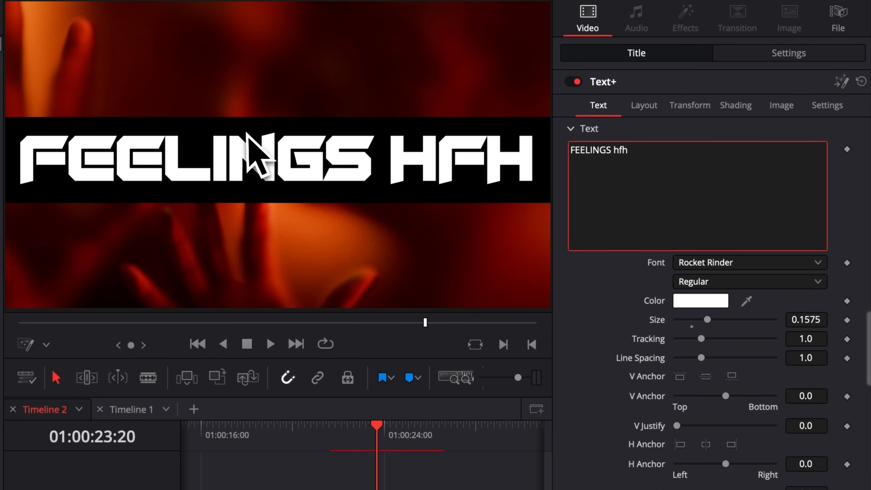
key("BackSpace")
key("BackSpace")
key("BackSpace")
key("BackSpace")
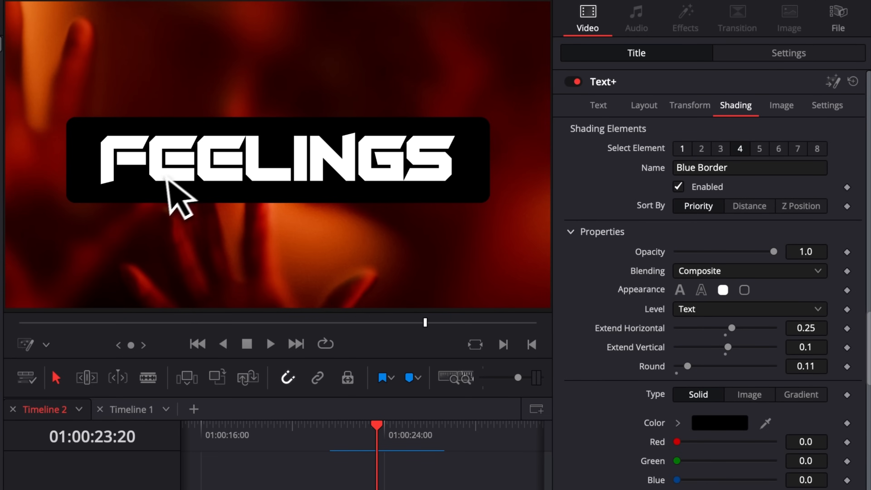
Disable the Blue Border shading element and enable element 3, Black Shadow.
left_click(677, 186)
left_click(720, 149)
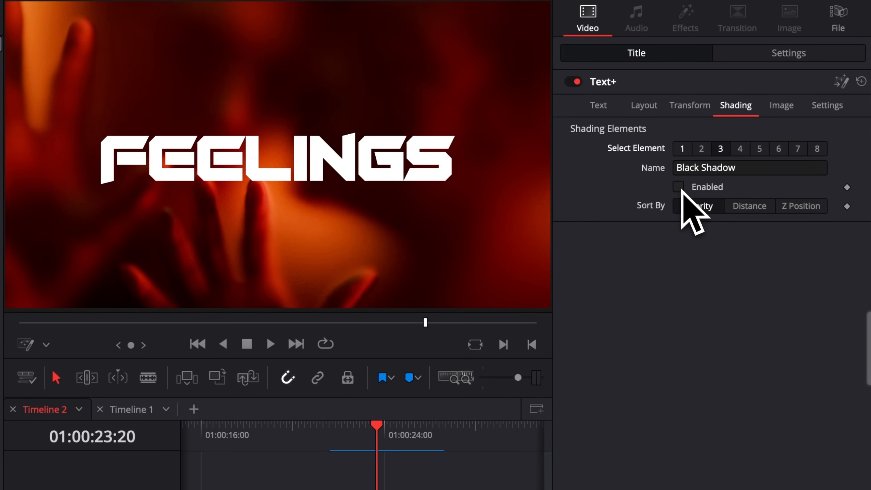
left_click(678, 187)
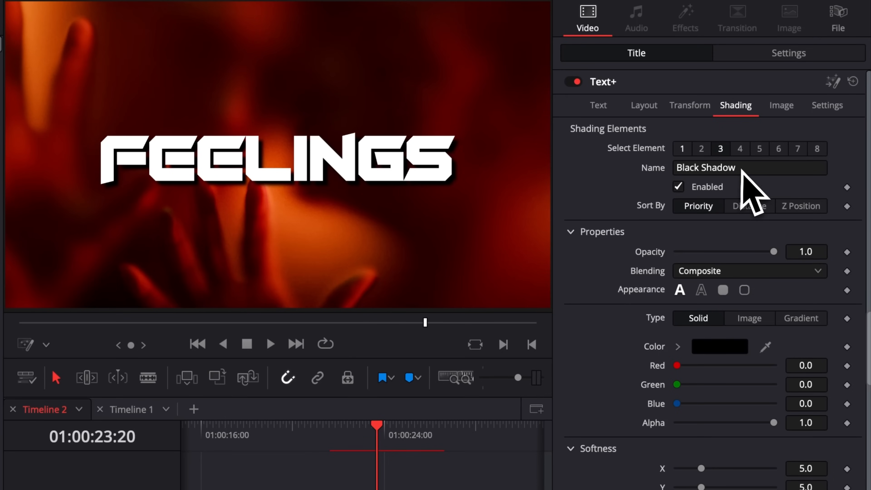
Soften the Black Shadow to 13.54 on X and 20.0 on Y, and try out its opacity, leaving it at 1.0.
scroll(631, 467, "down", 2)
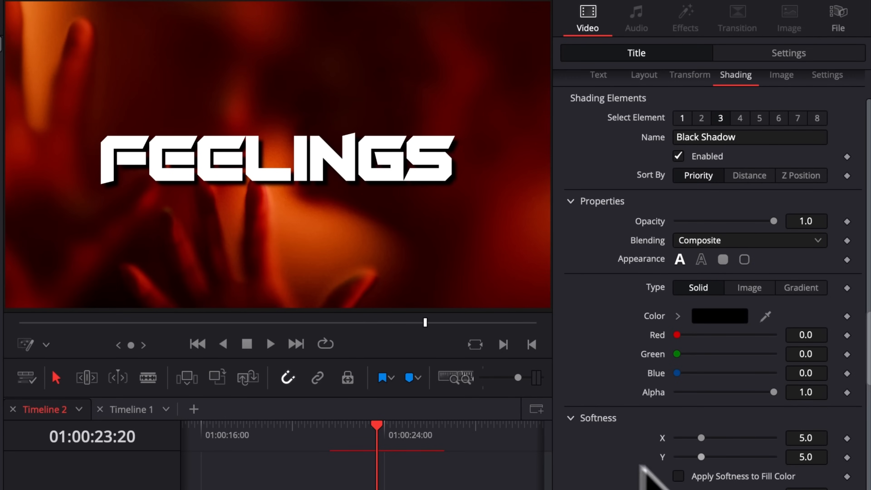
left_click_drag(707, 439, 780, 459)
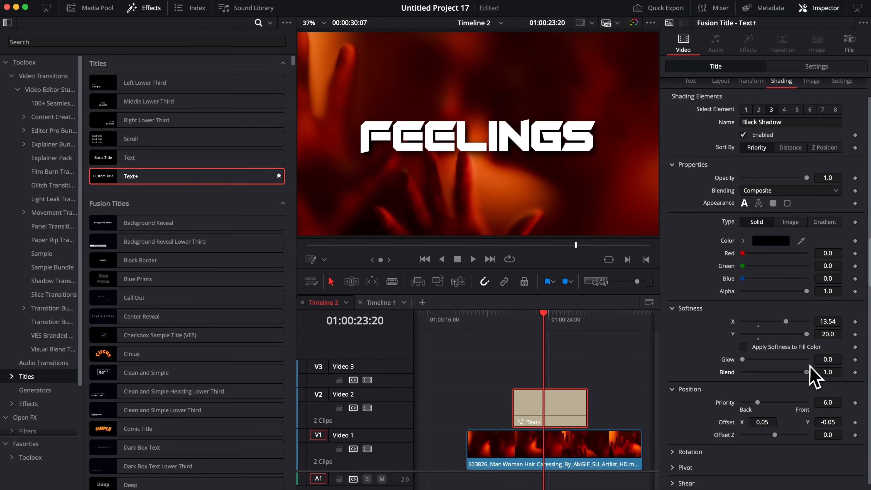
mouse_move(807, 179)
left_mouse_down()
mouse_move(756, 179)
mouse_move(821, 178)
left_mouse_up()
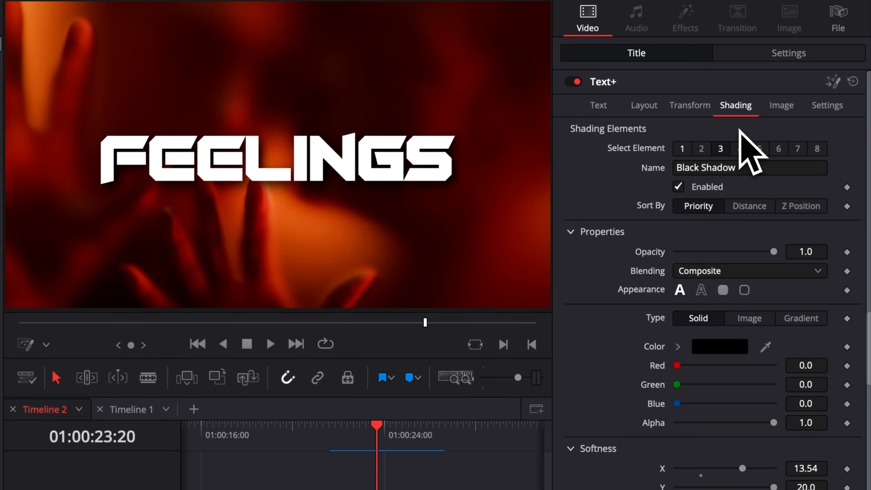
Fill shading element 1, White Solid Fill, with an image clip, using the crumpled black foil JPG from Downloads as its color file.
left_click(682, 148)
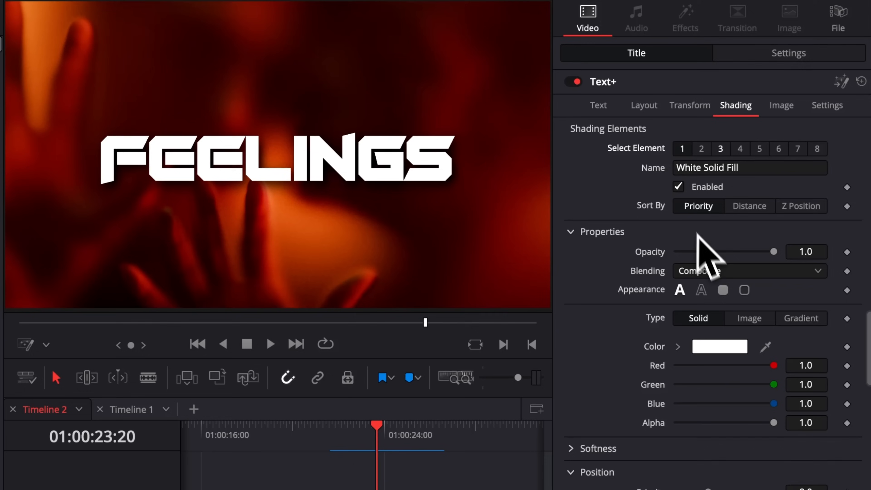
left_click(749, 318)
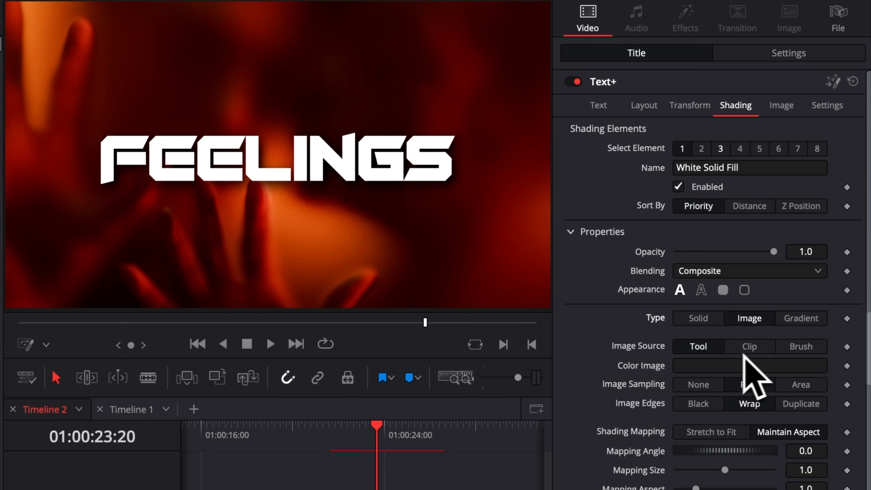
left_click(750, 346)
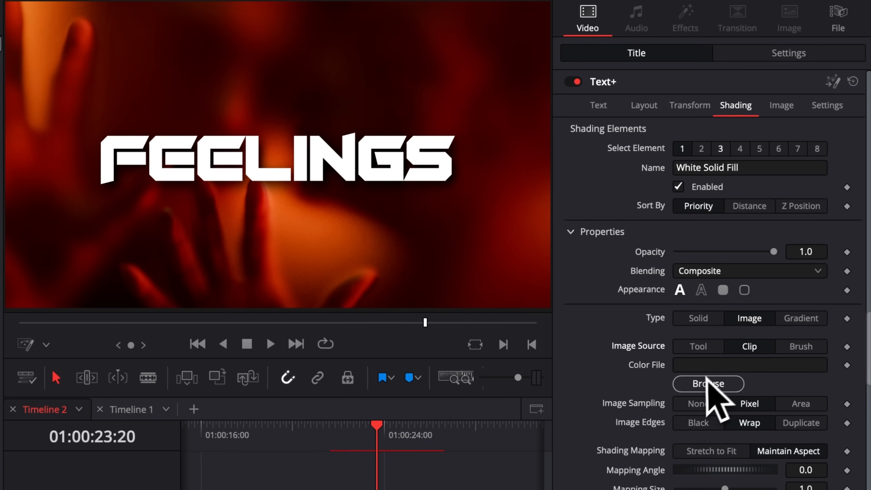
left_click(719, 384)
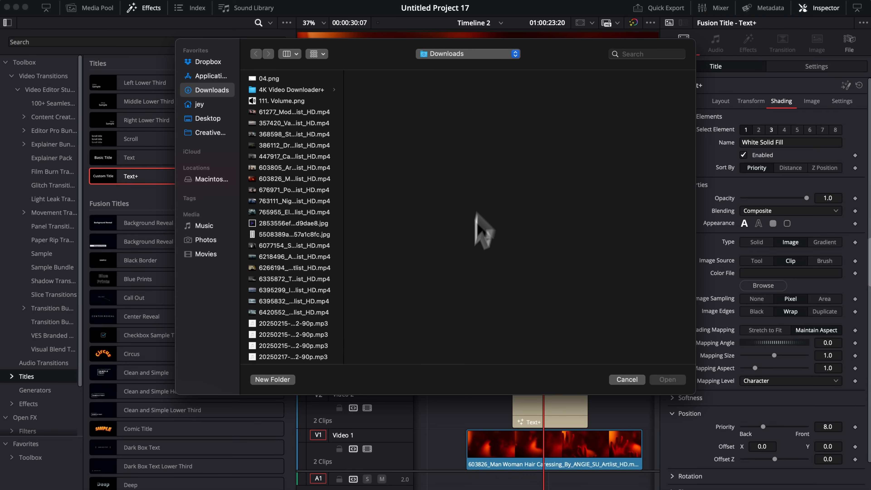
left_click(613, 488)
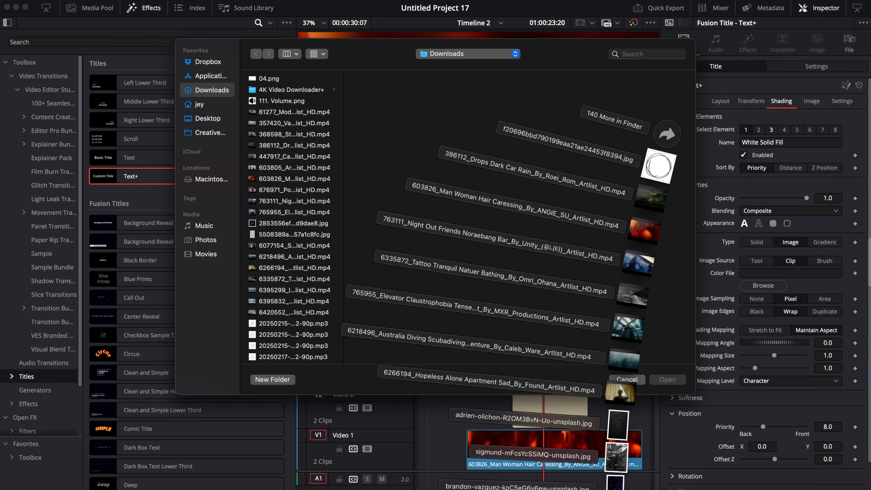
left_click_drag(615, 457, 536, 308)
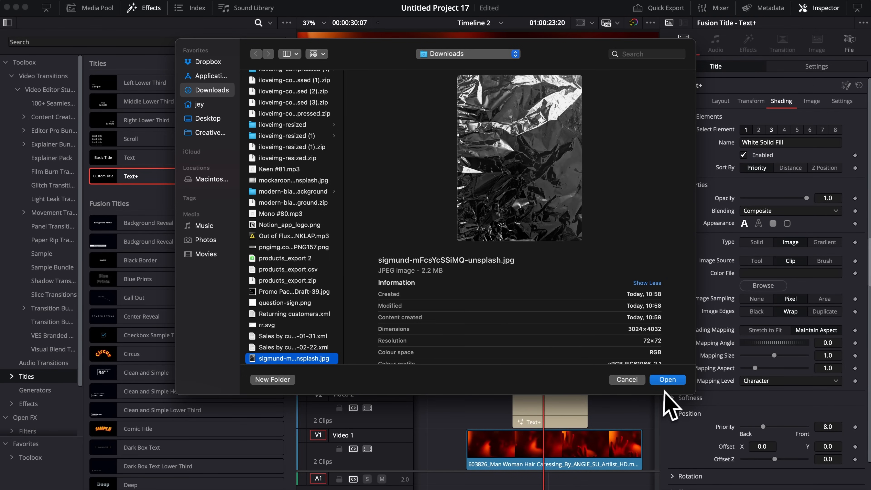
left_click(668, 379)
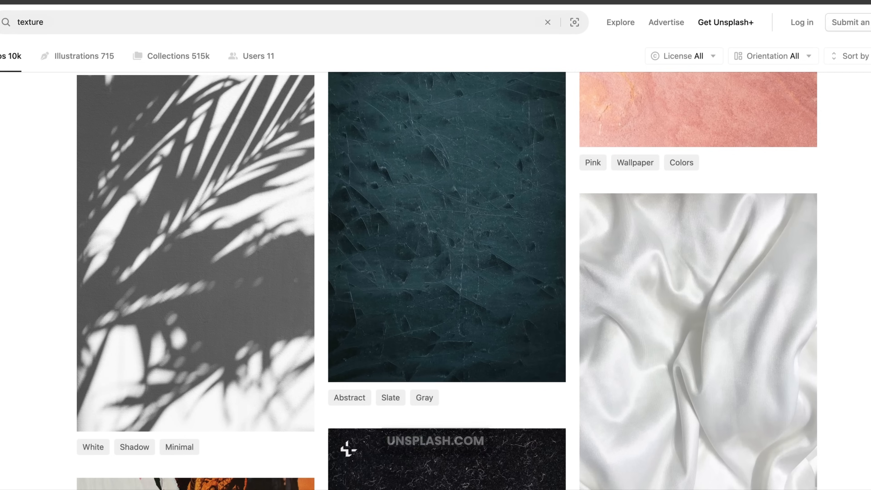
Switch to the Unsplash texture results in the browser and download the torn-poster collage photo.
scroll(447, 281, "down", 12)
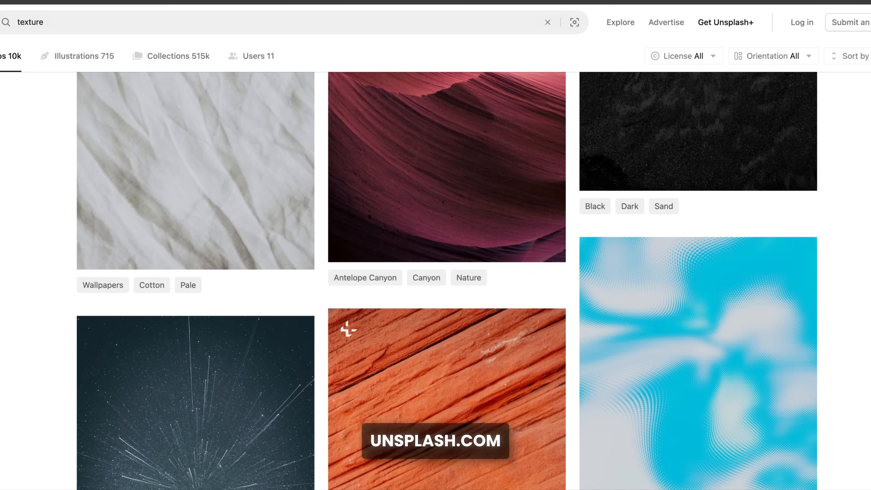
scroll(195, 221, "down", 10)
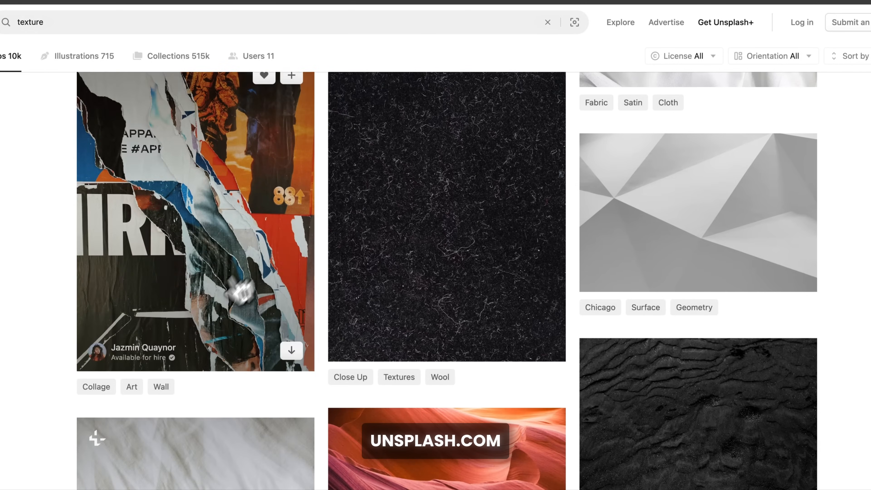
left_click(291, 350)
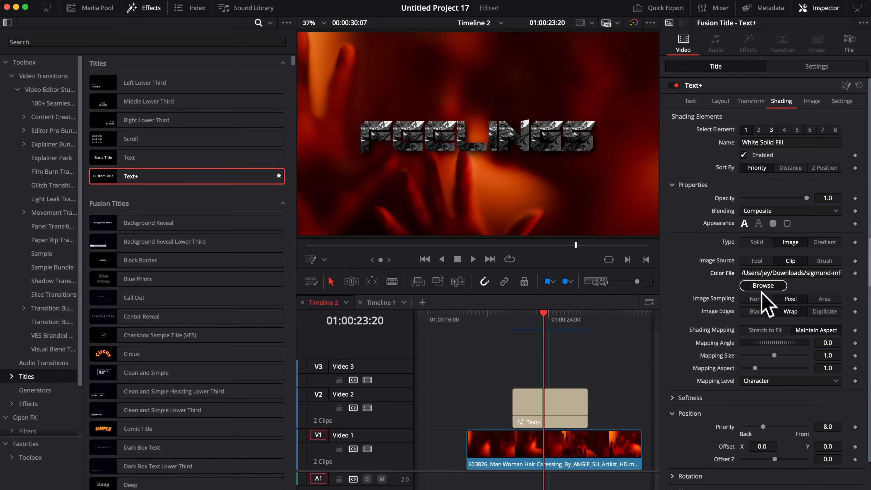
Replace the title's fill image with the downloaded torn-poster collage and set its mapping level to Text.
left_click(763, 285)
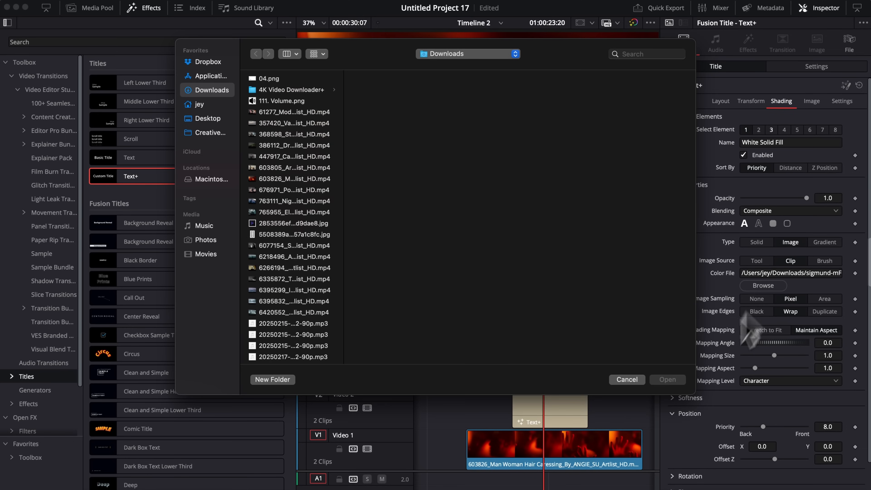
left_click(599, 486)
left_click_drag(622, 427, 529, 293)
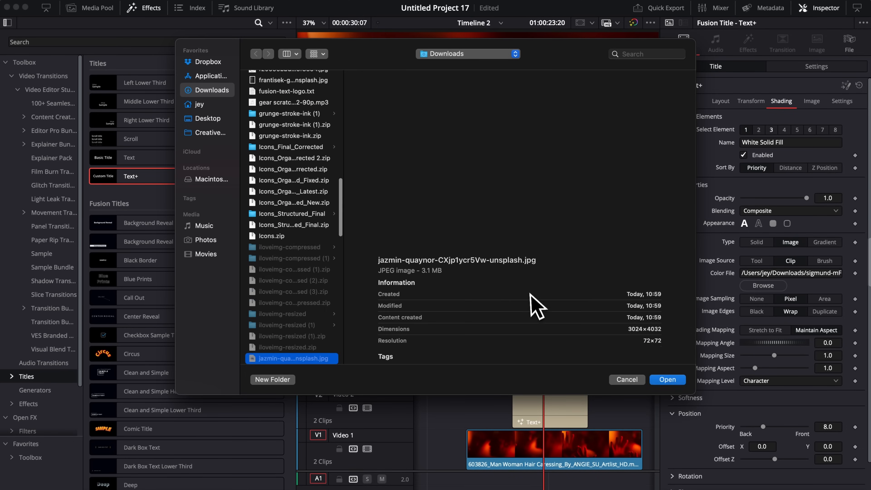
left_click(664, 379)
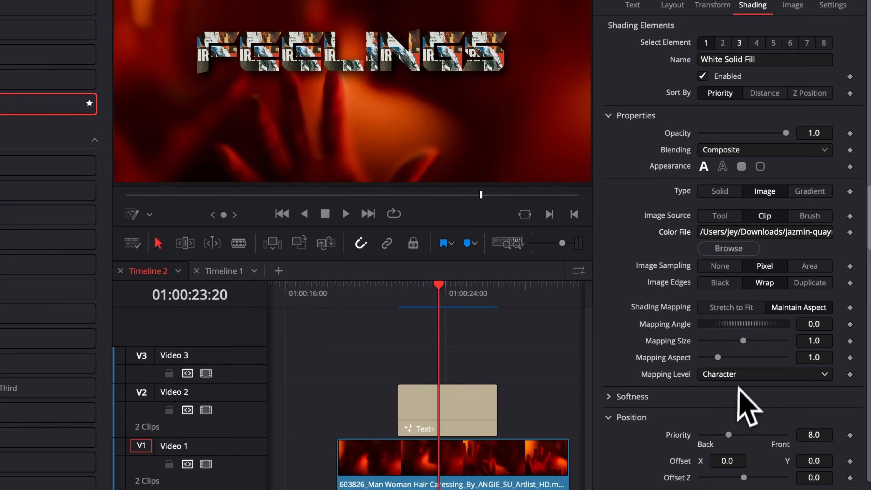
left_click(718, 378)
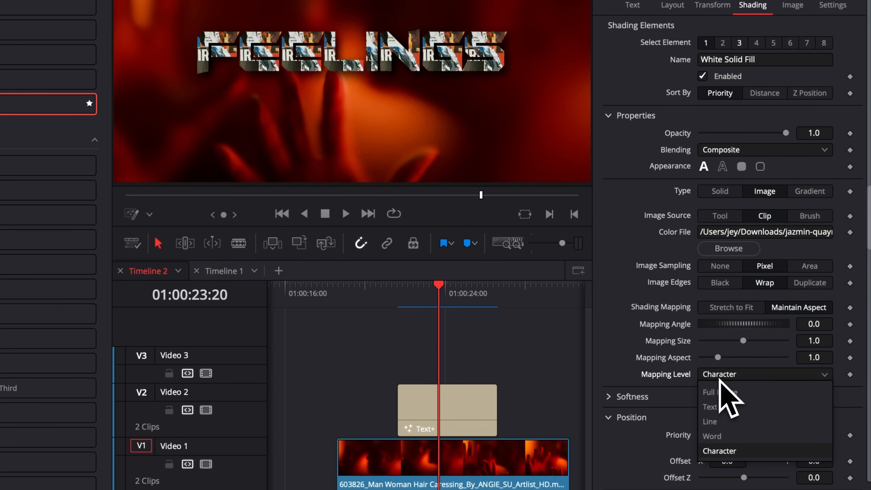
left_click(718, 411)
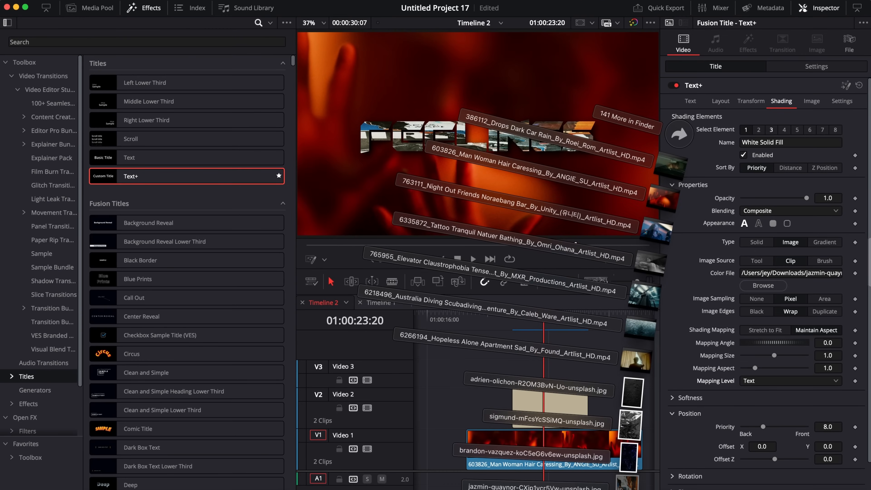
Open the torn-poster collage in the image viewer, rotate it a quarter turn counterclockwise, and close it.
left_click(627, 483)
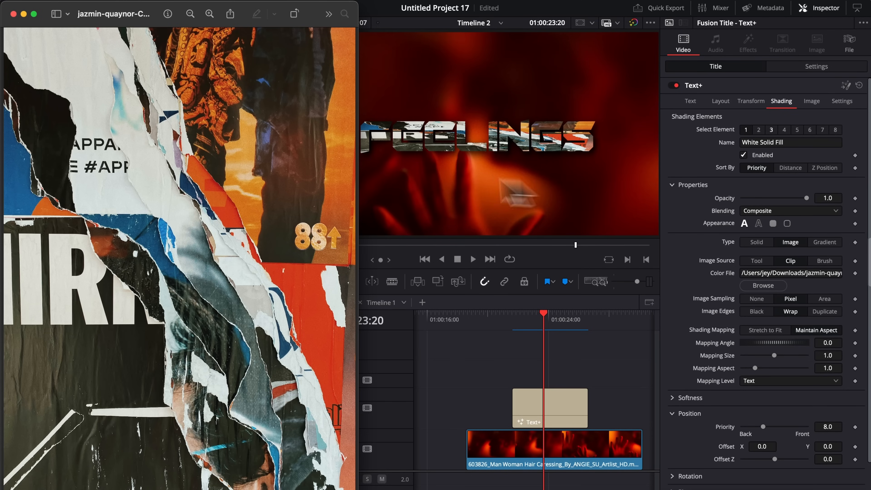
left_click(294, 16)
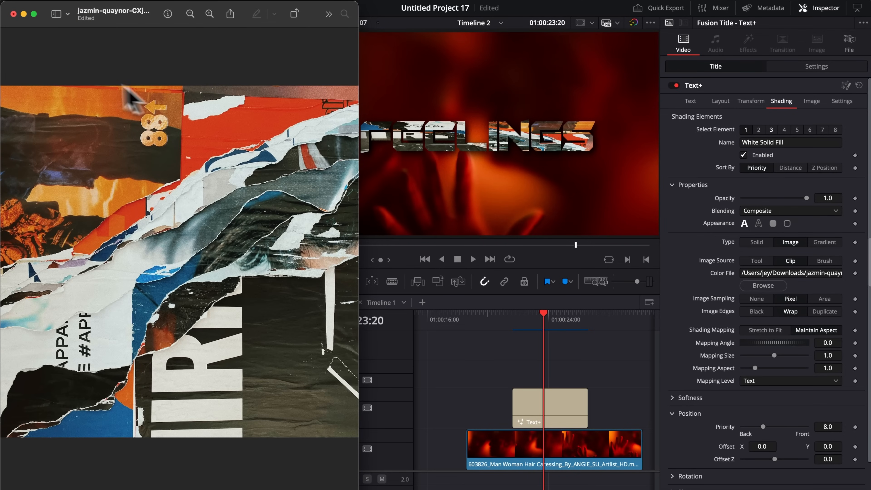
left_click(13, 14)
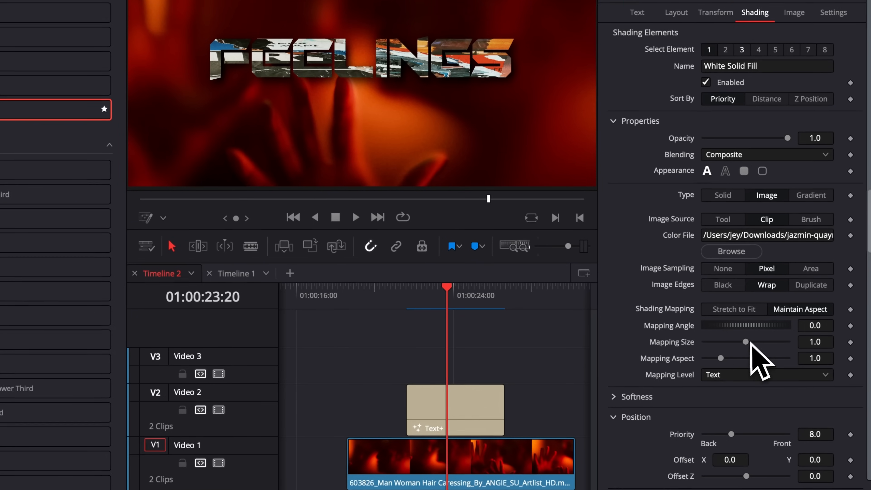
Set the fill image's mapping size to 0.457 and mapping aspect to 2.913, and switch the shading mapping to Stretch to Fit.
left_click_drag(773, 355, 750, 357)
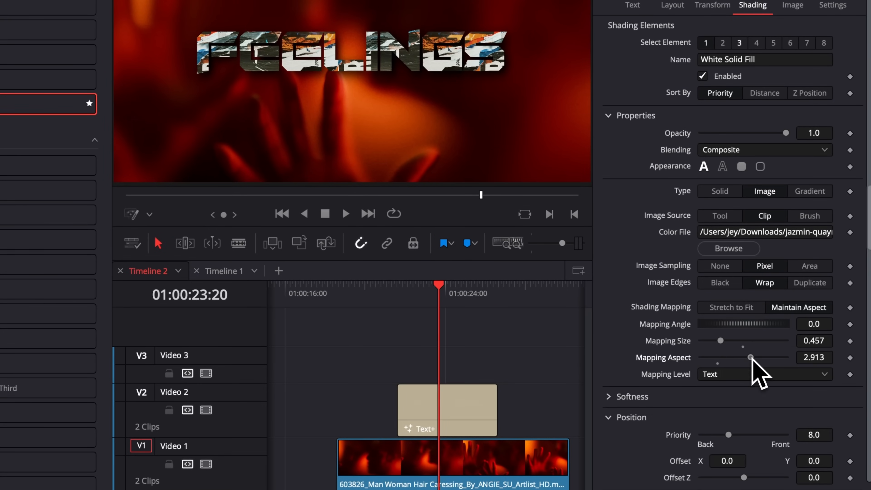
left_click(742, 307)
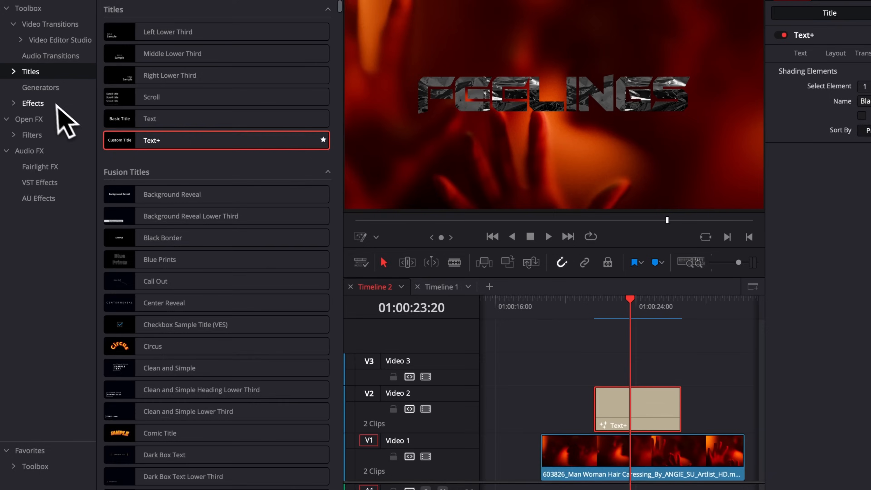
Find the Shadow, Glow And Background effect in the Video Editor Studio Free Starter Pack and apply it to the Text+ clip.
left_click(34, 145)
left_click(17, 61)
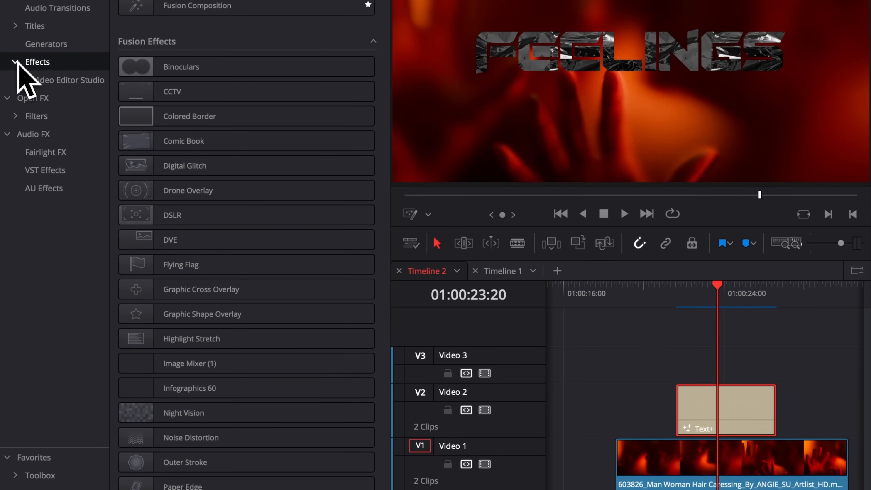
left_click(24, 77)
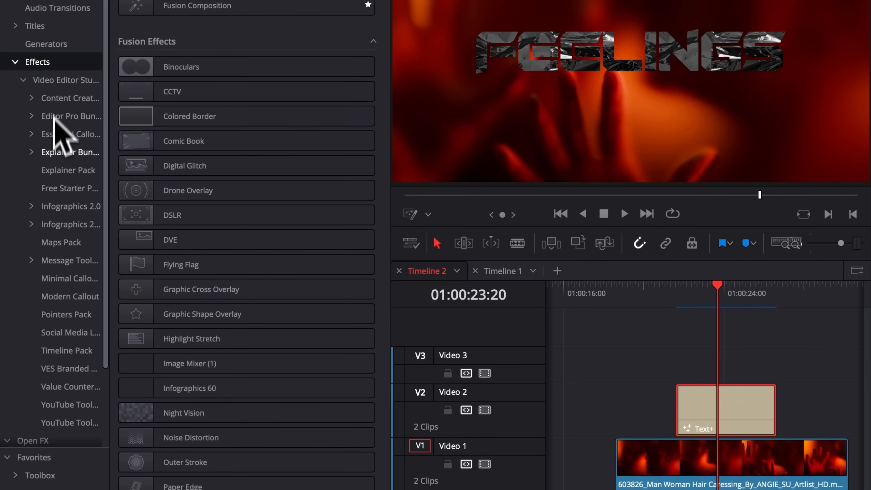
scroll(53, 147, "down", 3)
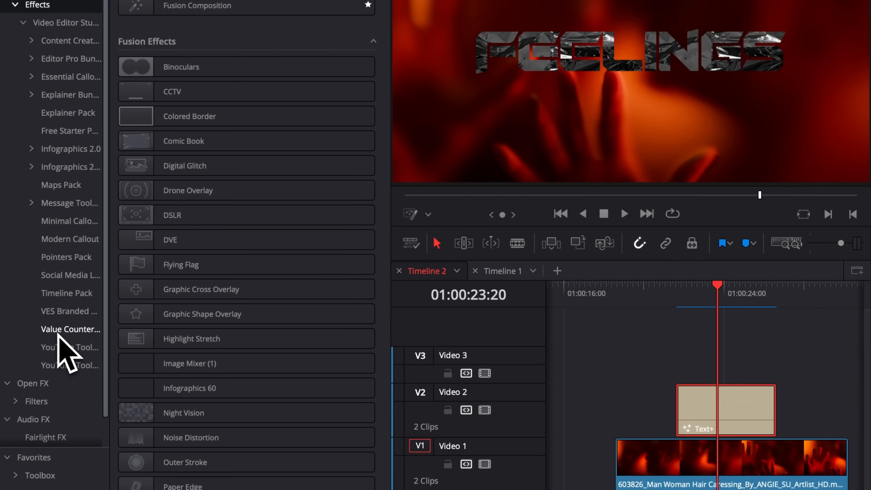
left_click(55, 131)
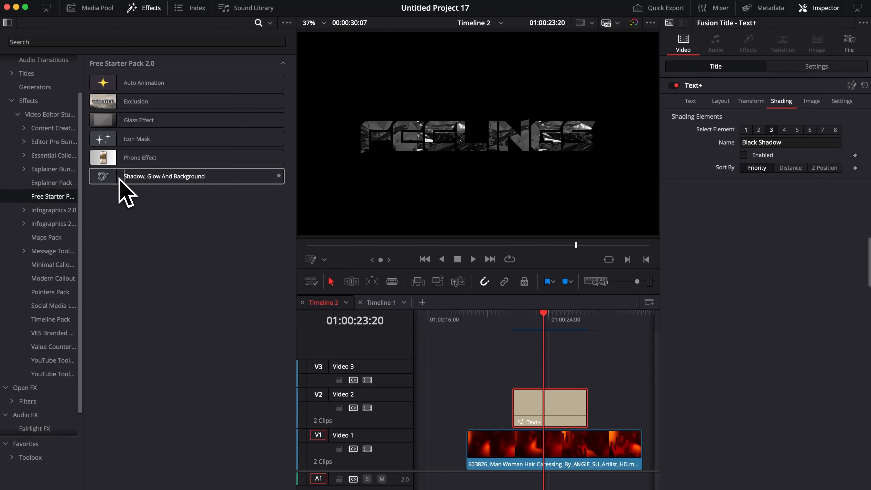
left_click_drag(185, 179, 562, 410)
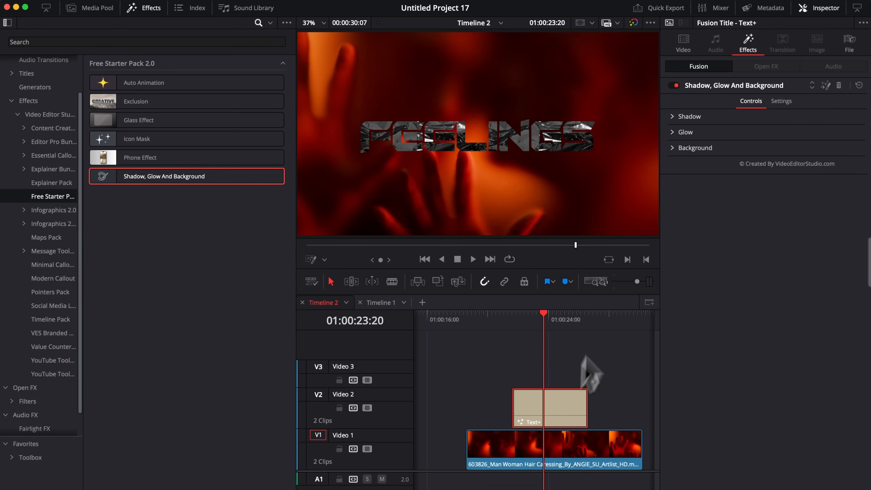
Set the title effect's shadow strength to 1.0 and its glow gain to 1.417.
left_click(676, 117)
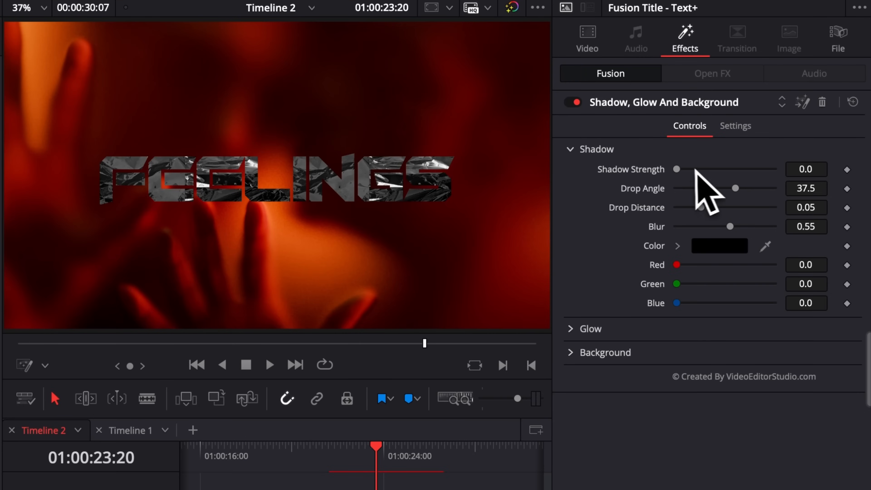
left_click_drag(677, 169, 781, 176)
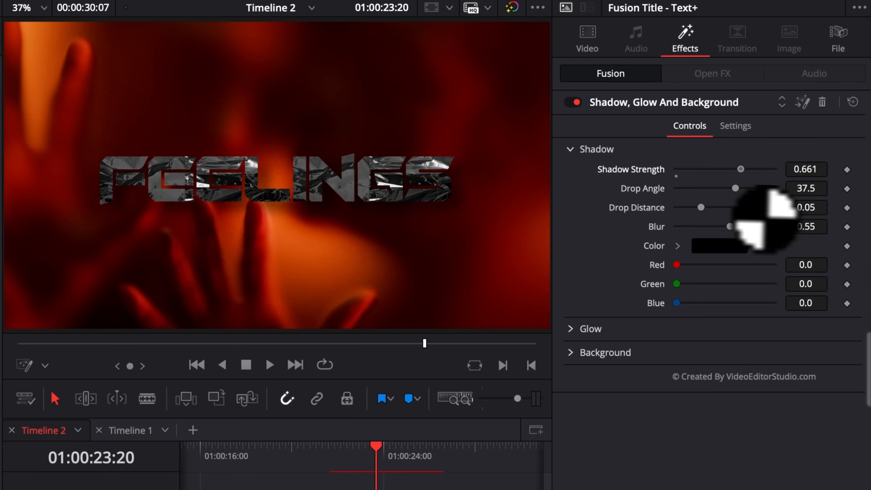
left_click(579, 329)
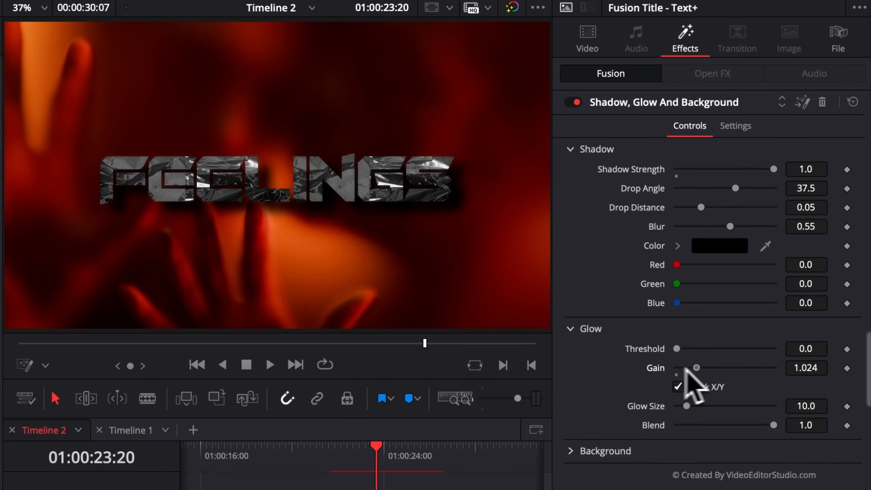
left_click_drag(678, 369, 703, 367)
Darken the footage behind the title by setting the effect's background opacity to 0.535.
left_click(570, 451)
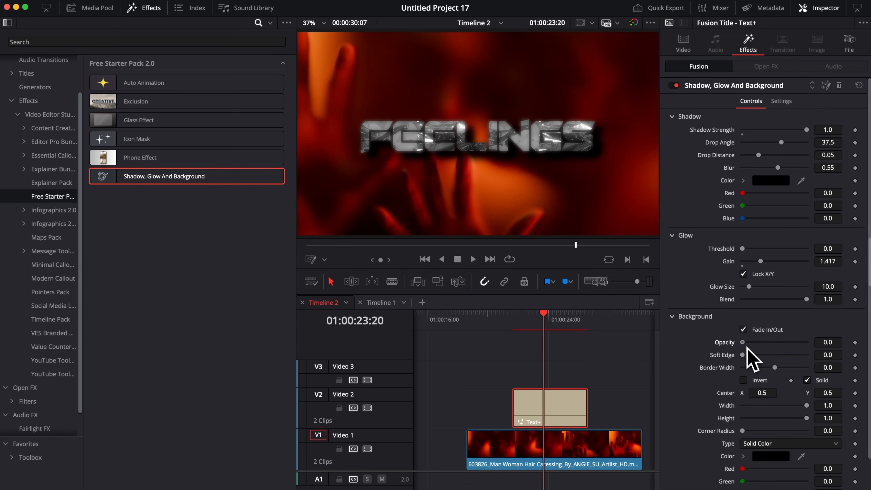
left_click_drag(748, 347, 778, 347)
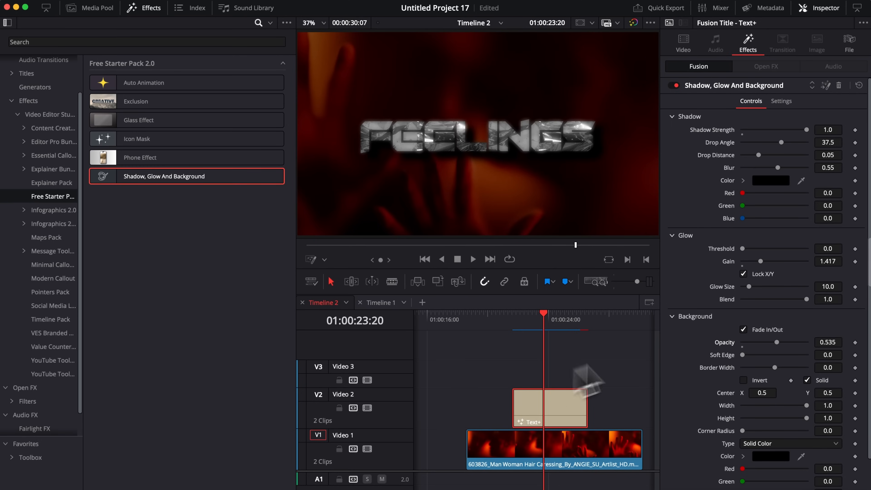
scroll(778, 262, "down", 3)
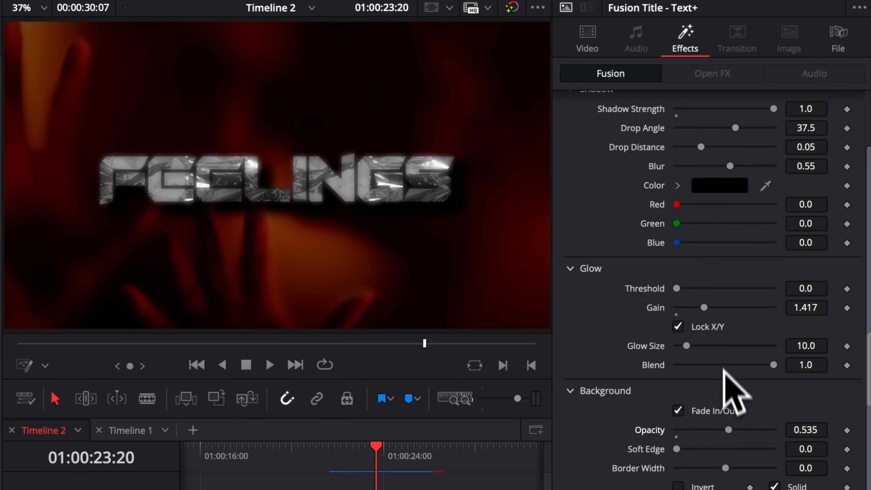
scroll(785, 281, "up", 3)
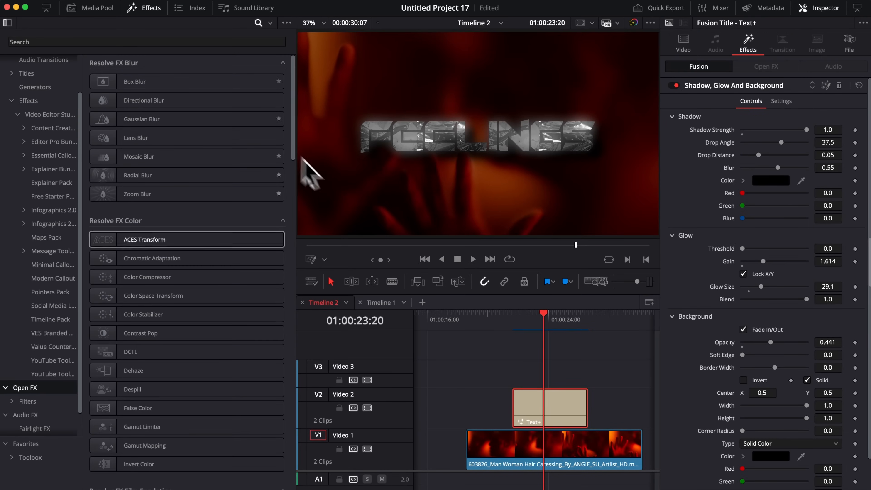
Apply the Resolve FX Warper effect to the Text+ clip and switch the viewer to the Open FX Overlay.
scroll(223, 346, "down", 15)
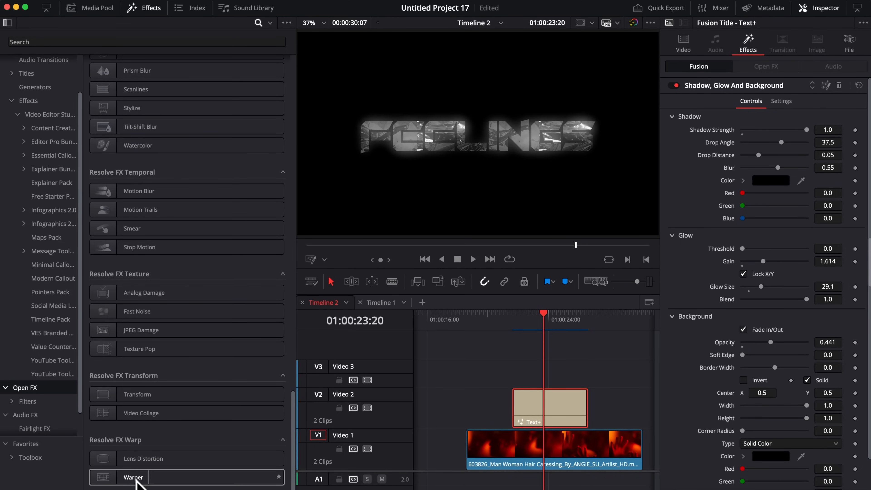
left_click_drag(144, 478, 541, 405)
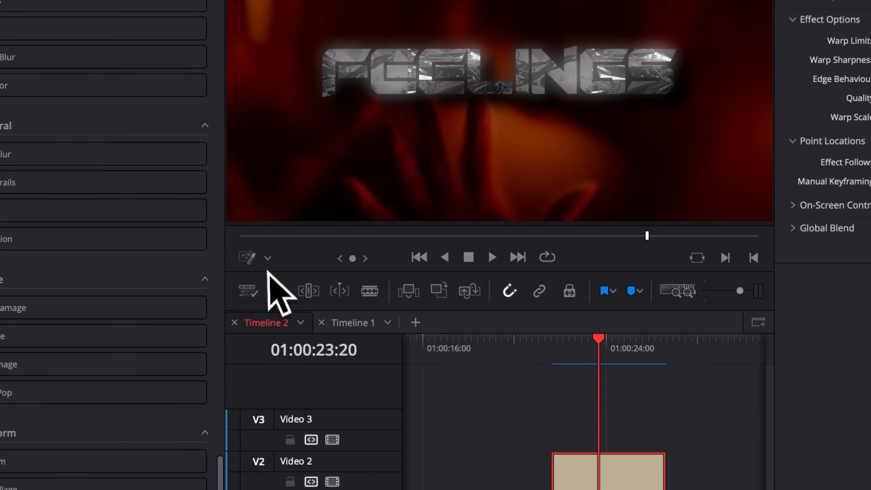
left_click(324, 260)
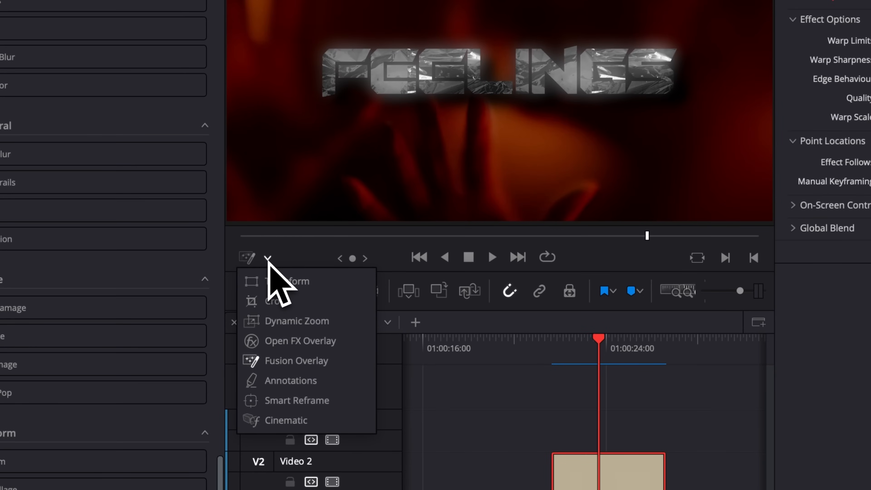
left_click(294, 343)
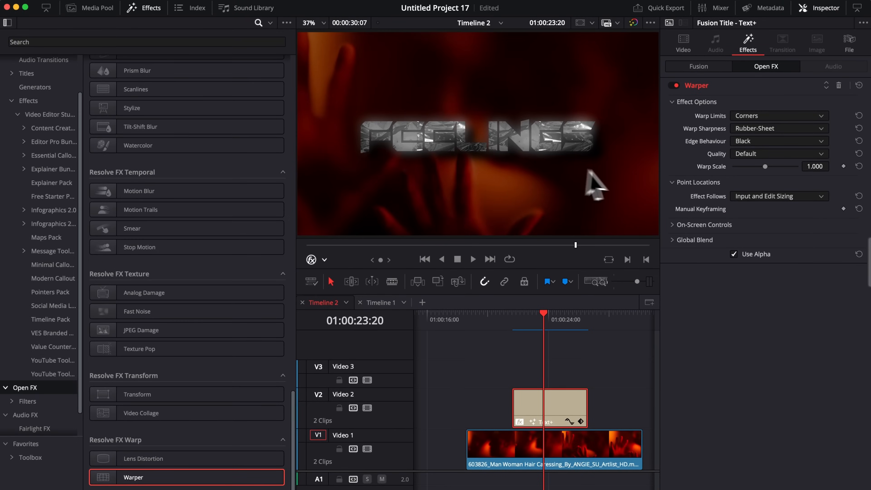
Try adding a warp point in the middle of the title and shifting it sideways.
left_click(781, 117)
left_click(777, 129)
left_click(455, 141)
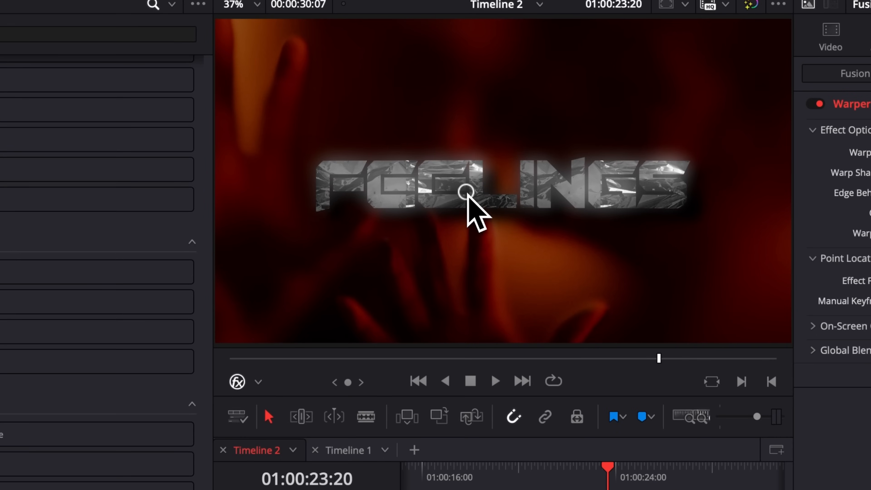
left_click_drag(466, 192, 500, 195)
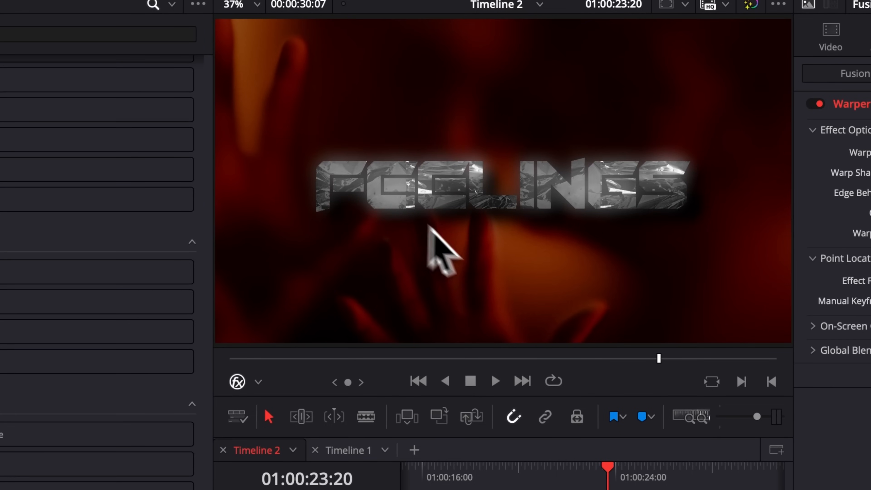
Bend the title into a wave with warp points pulled down near both ends and up in the middle, and preview the playback.
left_click_drag(374, 209, 375, 257)
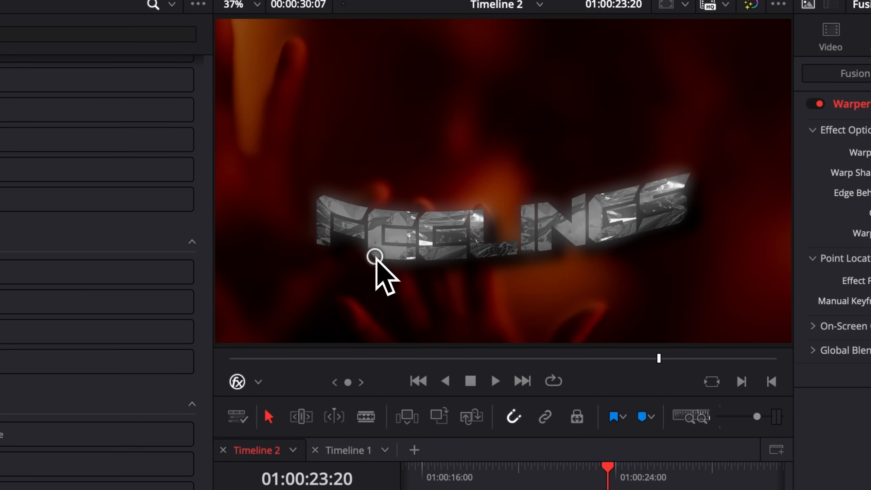
left_click(480, 214)
left_click_drag(480, 214, 482, 155)
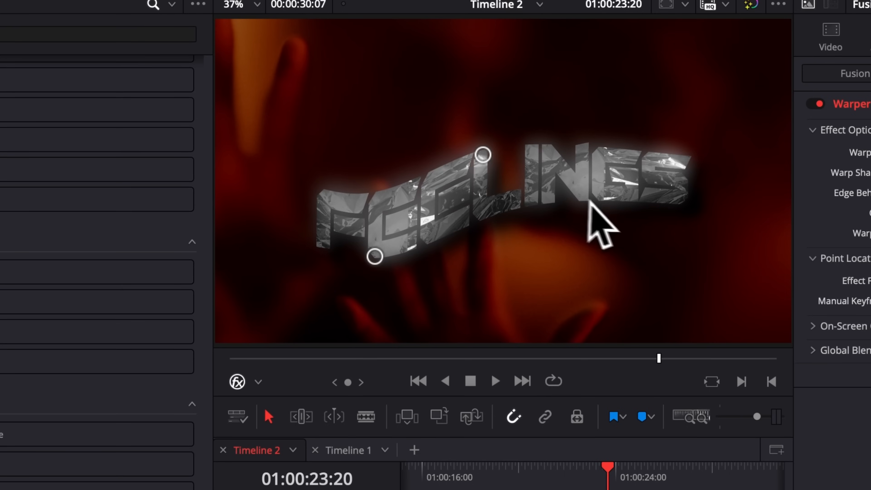
left_click(665, 203)
left_click_drag(665, 203, 671, 236)
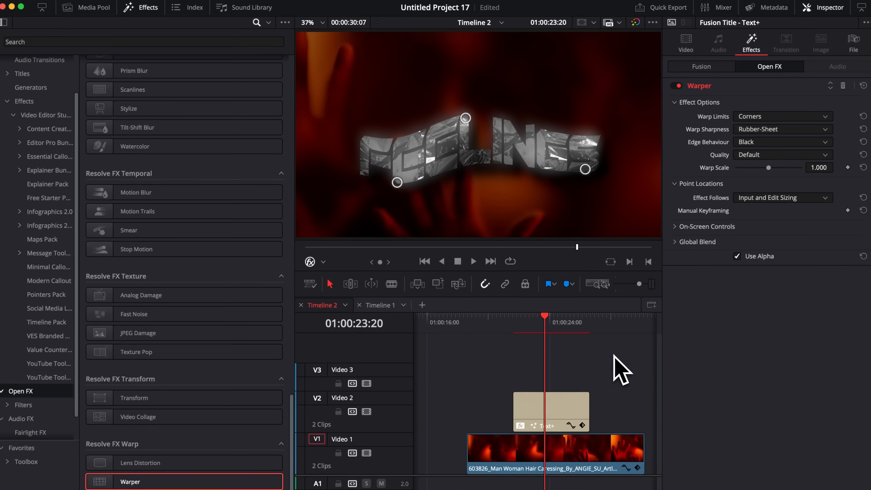
left_click(558, 468)
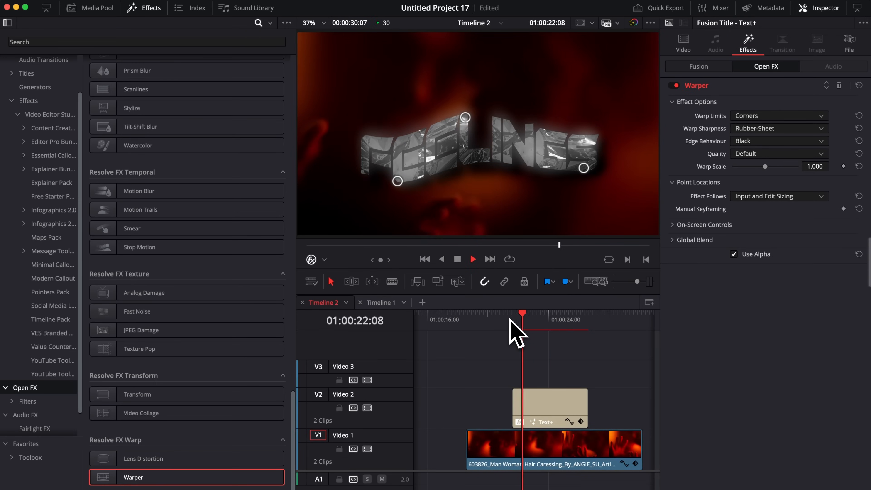
key("space")
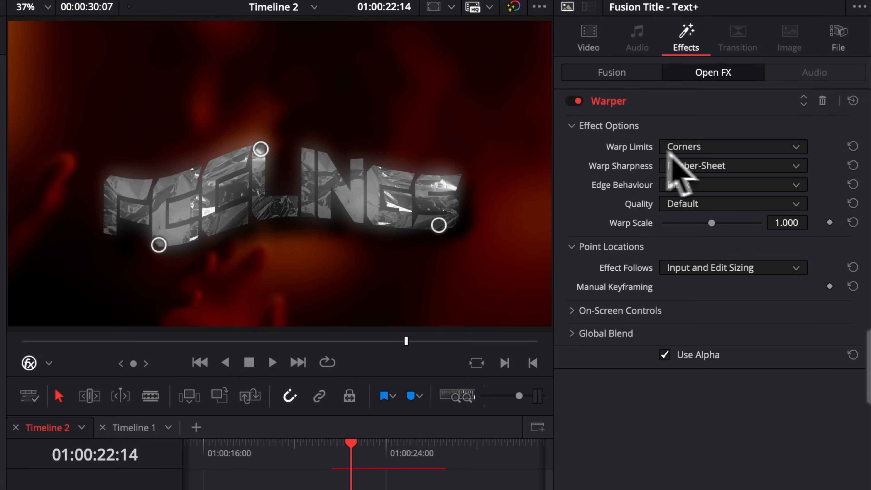
Set Warp Limits to Edges and nudge the warp point near the title's right end slightly upward.
left_click(720, 152)
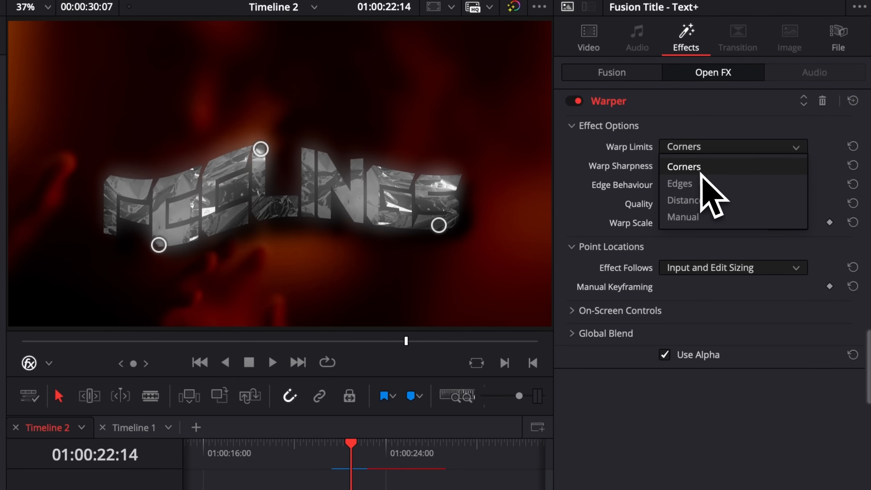
left_click(696, 184)
mouse_move(438, 225)
left_mouse_down()
mouse_move(445, 189)
mouse_move(407, 160)
mouse_move(438, 219)
left_mouse_up()
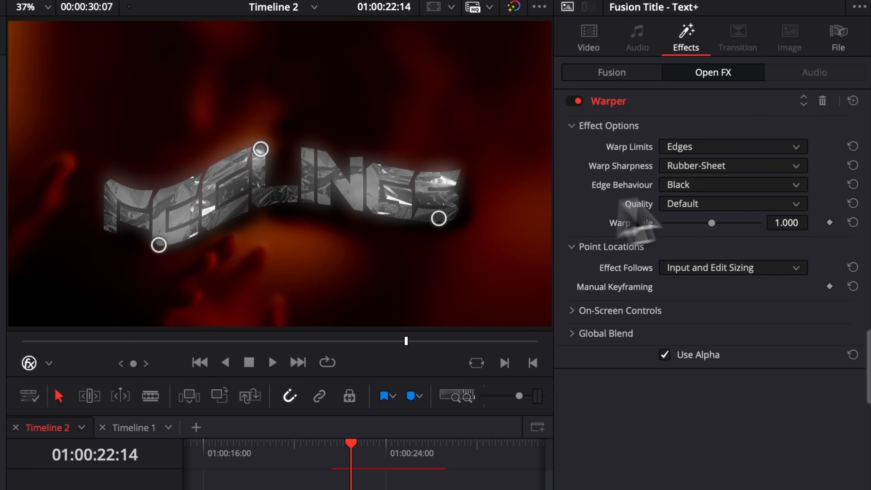
Try the Distance and Manual warp limits, moving the warp point near the title's left end up and outward under Manual.
left_click(715, 143)
left_click(713, 199)
left_click(702, 147)
left_click(689, 216)
left_click_drag(158, 244, 135, 227)
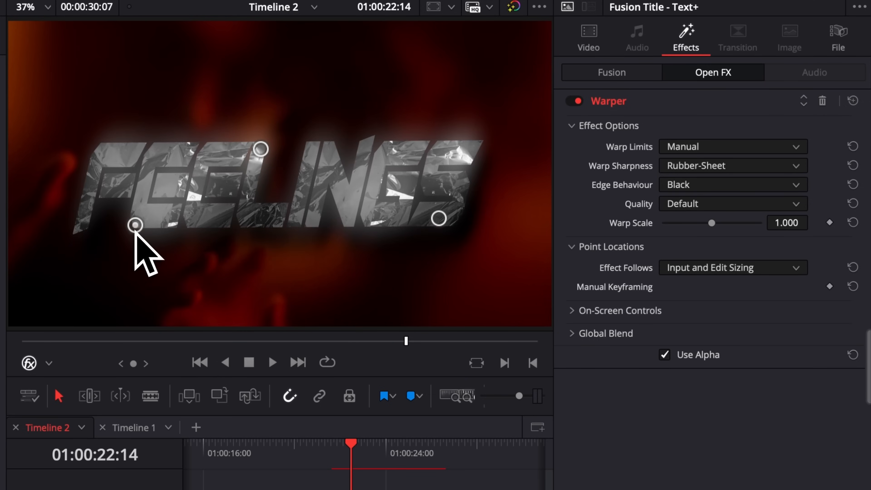
Set Warp Limits back to Corners and the Warp Scale to 1.054.
left_click(713, 147)
left_click(686, 230)
mouse_move(712, 222)
left_mouse_down()
mouse_move(653, 222)
mouse_move(754, 222)
mouse_move(687, 236)
mouse_move(727, 239)
mouse_move(609, 246)
mouse_move(714, 245)
left_mouse_up()
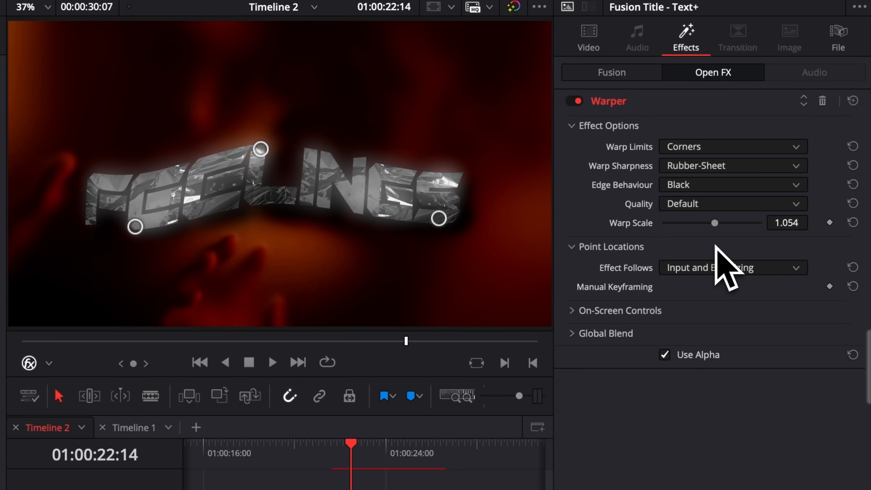